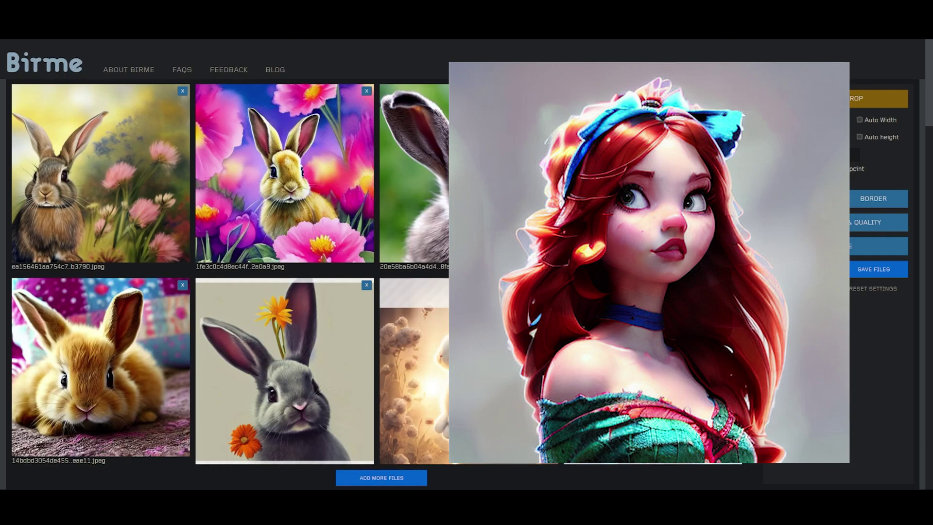
Step: Reframe the 512×512 crops on the kitten, white cat, bunny-on-bench and black cat images
scroll(725, 359, "down", 10)
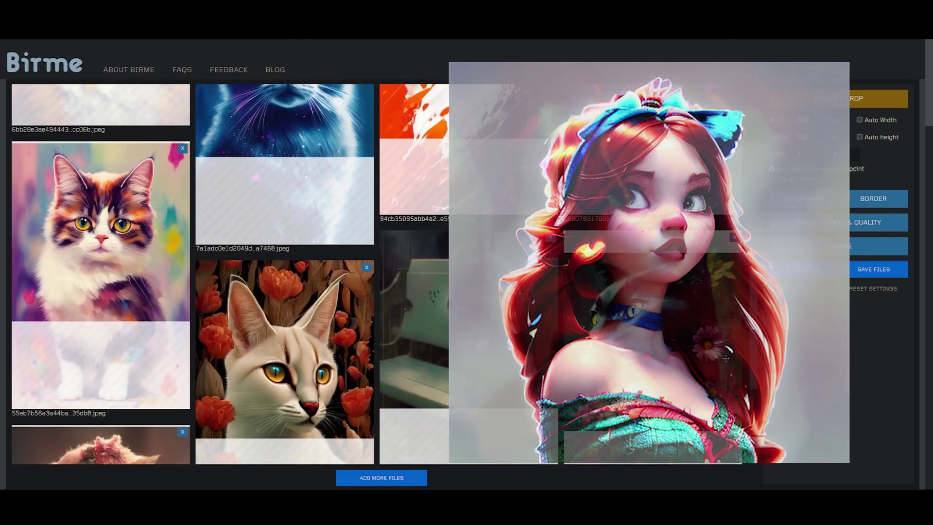
scroll(726, 358, "down", 5)
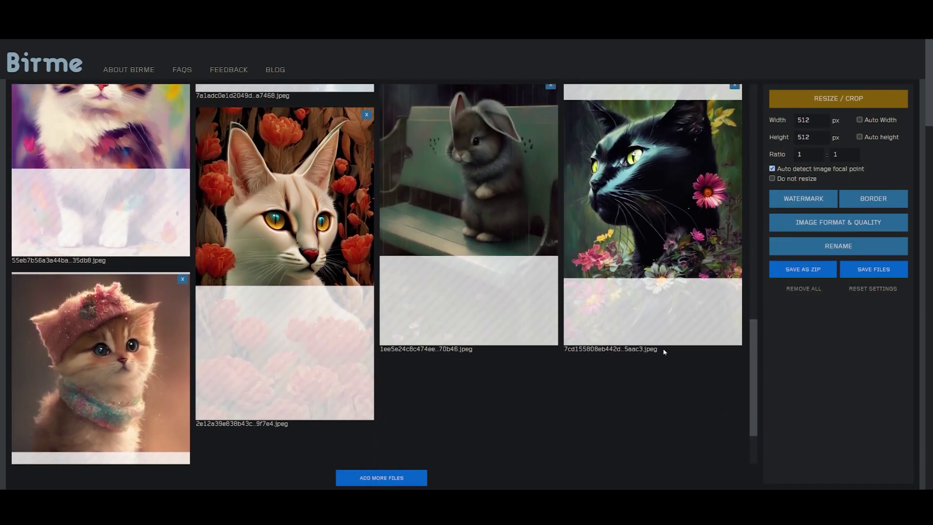
scroll(632, 350, "down", 1)
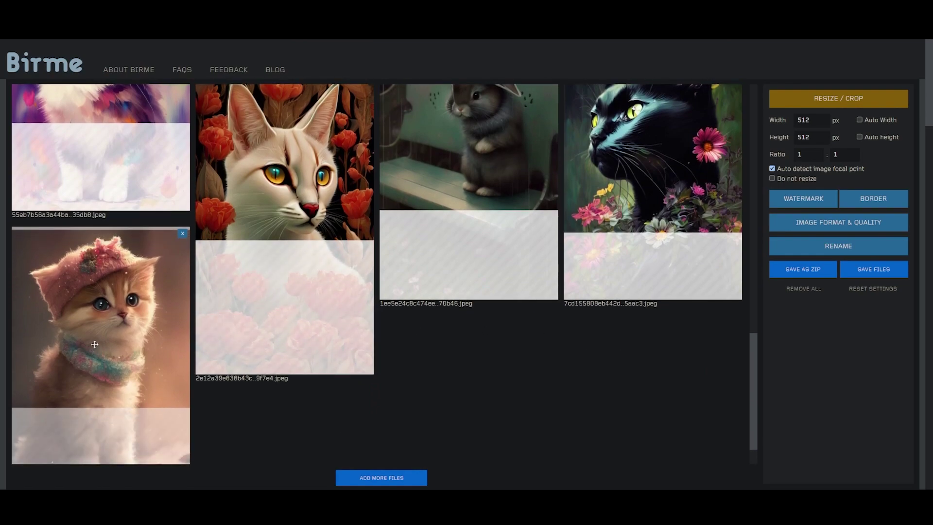
left_click_drag(94, 344, 96, 349)
scroll(452, 402, "up", 2)
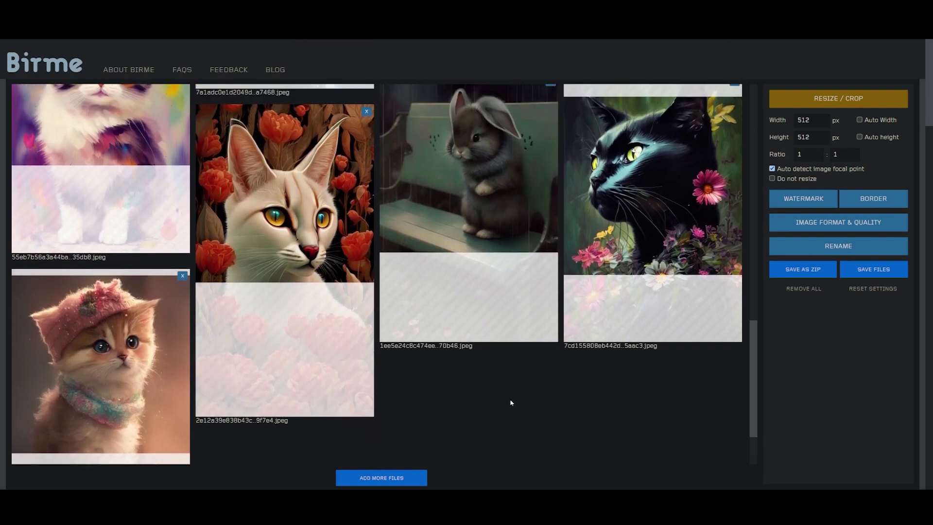
left_click_drag(348, 259, 348, 255)
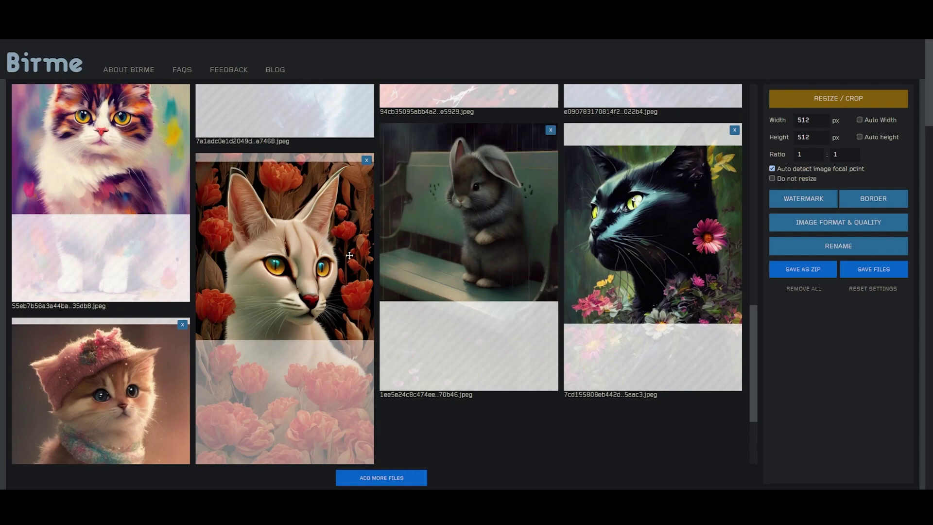
left_click_drag(513, 245, 512, 256)
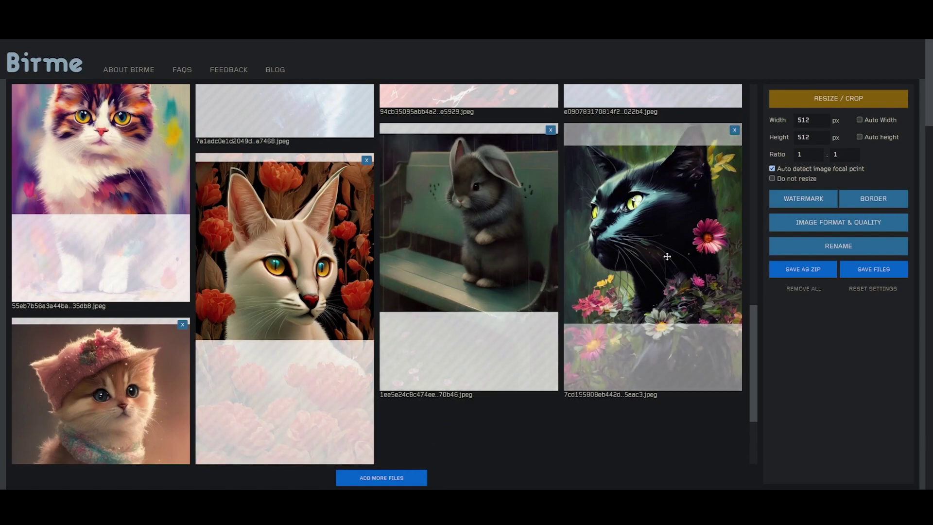
left_click_drag(682, 248, 683, 226)
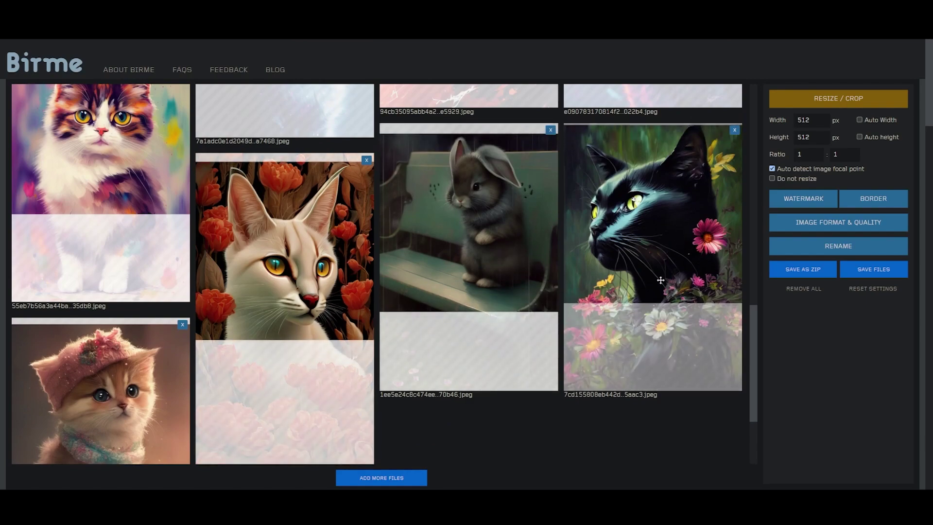
Step: Shift the calico cat's crop down and adjust two more crops higher in the grid
scroll(660, 280, "up", 5)
left_click_drag(170, 367, 170, 376)
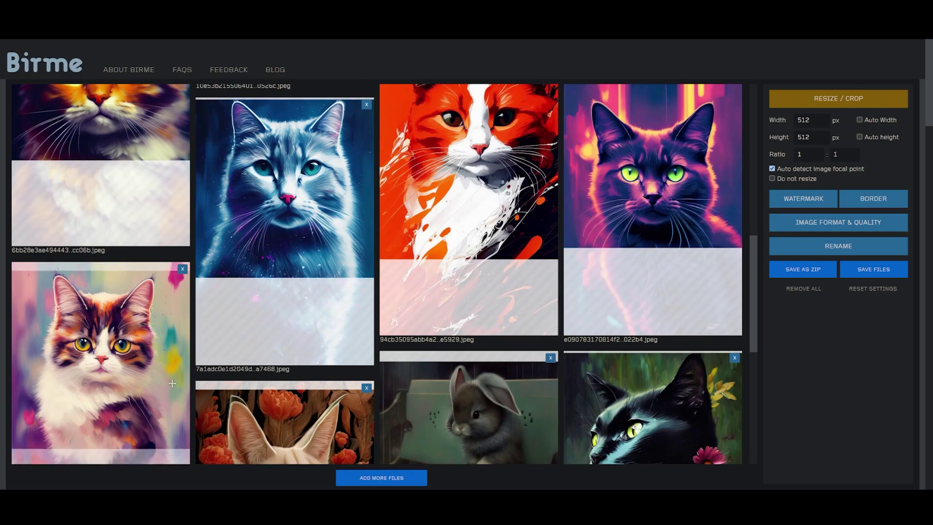
scroll(466, 279, "up", 2)
left_click_drag(466, 280, 467, 267)
left_click_drag(652, 281, 652, 300)
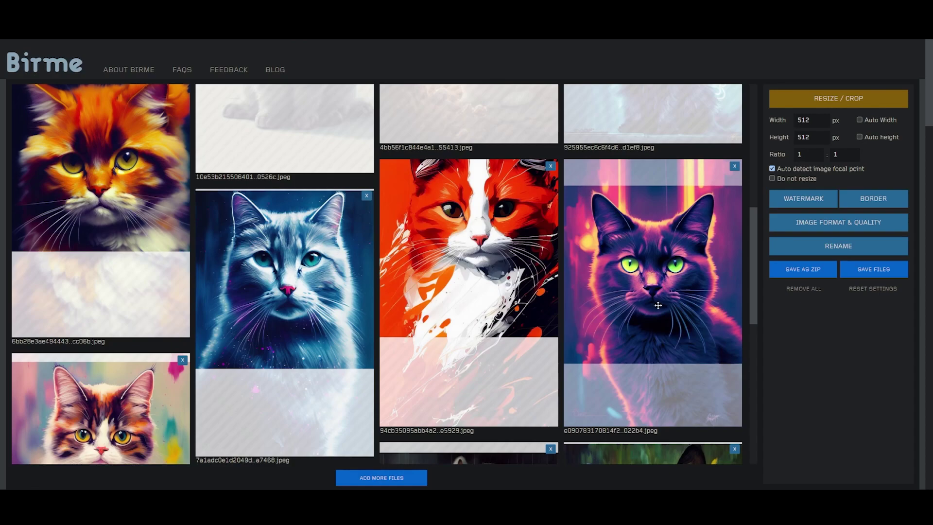
scroll(151, 322, "up", 4)
scroll(300, 311, "up", 3)
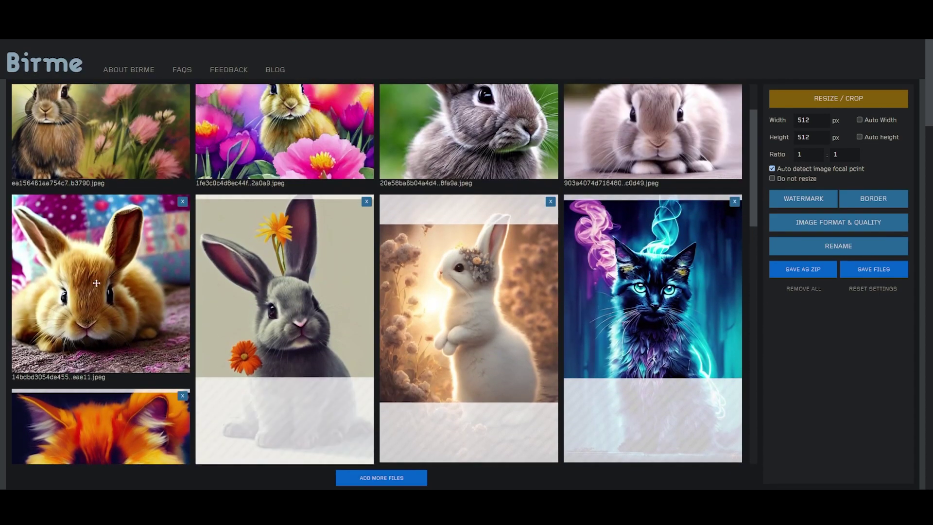
mouse_move(300, 309)
left_mouse_down()
mouse_move(299, 319)
mouse_move(300, 308)
left_mouse_up()
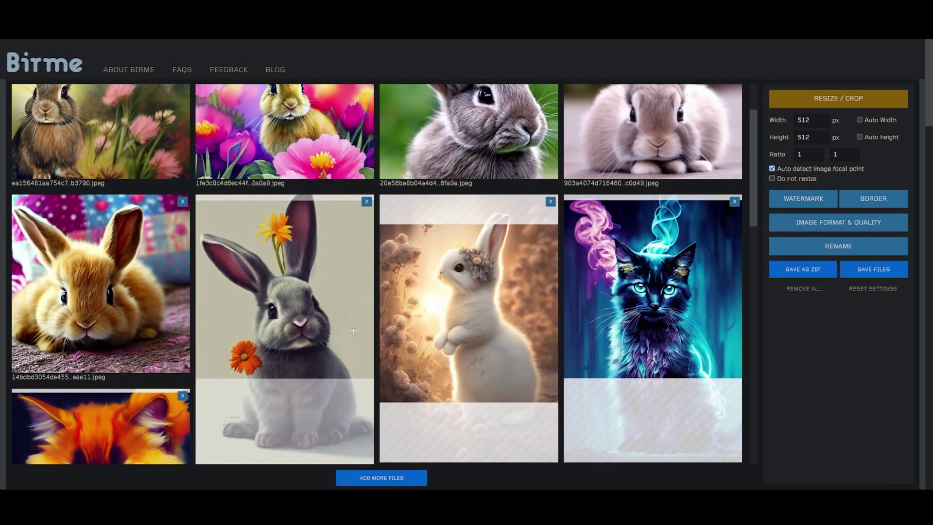
Step: Move the grey rabbit's crop lower, the white rabbit's up, and the smoky blue cat's down
mouse_move(327, 336)
left_mouse_down()
mouse_move(352, 429)
mouse_move(348, 358)
left_mouse_up()
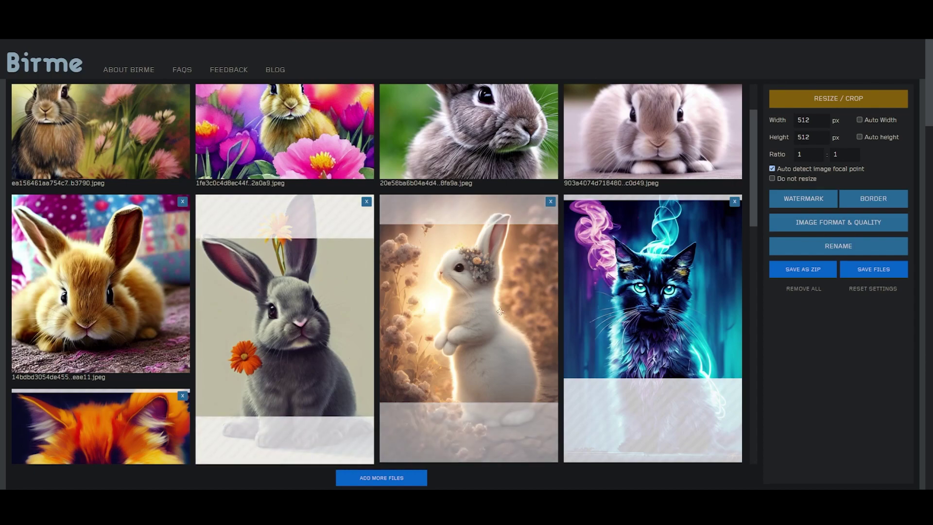
left_click_drag(499, 311, 513, 294)
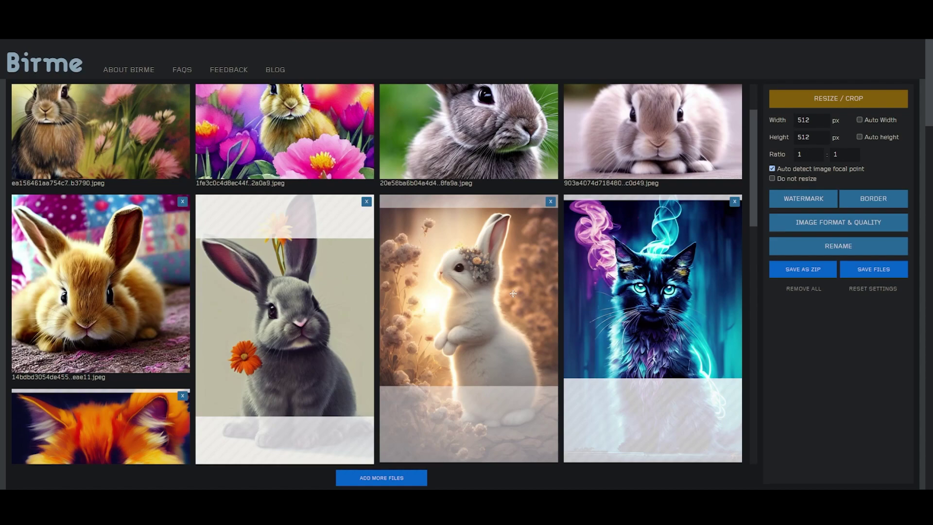
left_click_drag(673, 315, 708, 387)
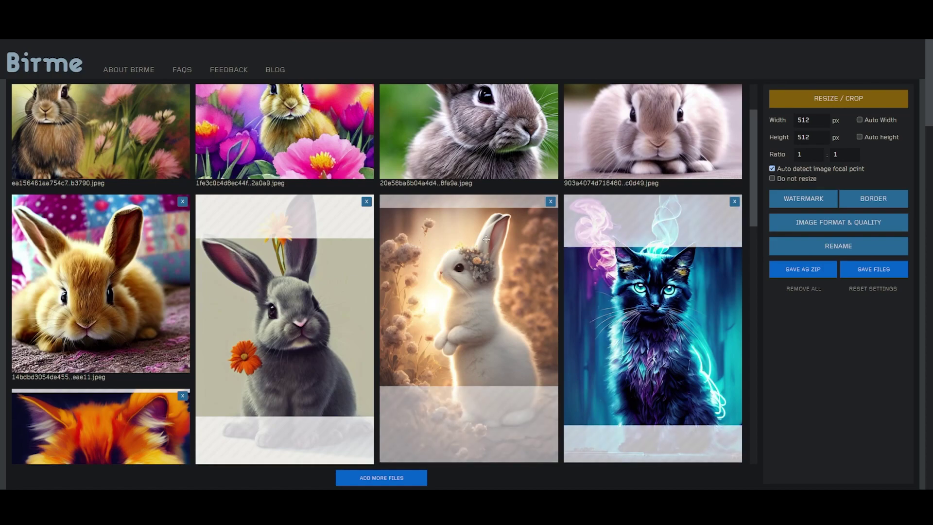
scroll(475, 234, "up", 3)
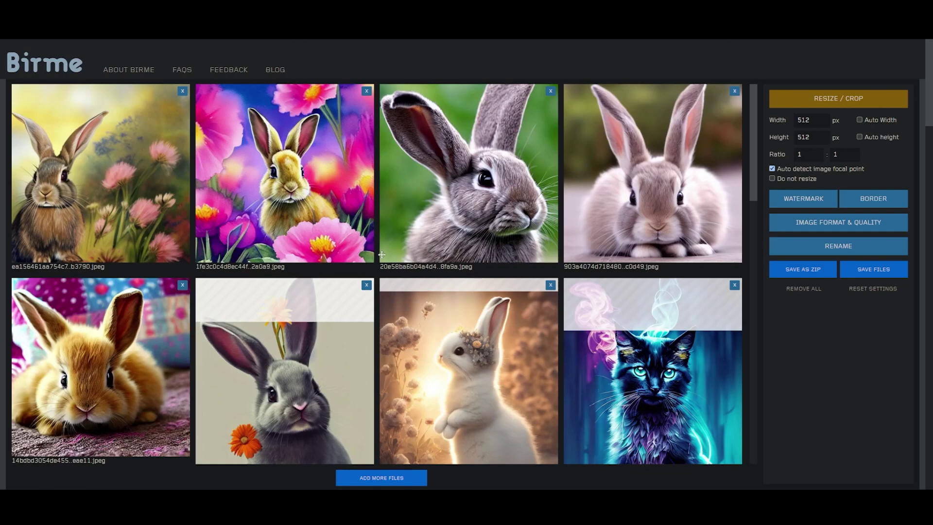
scroll(382, 255, "down", 12)
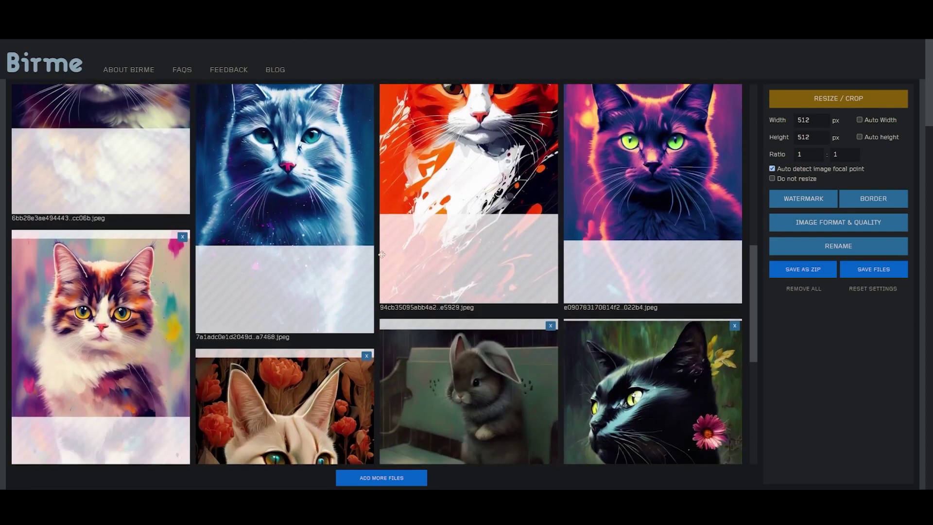
scroll(382, 255, "up", 15)
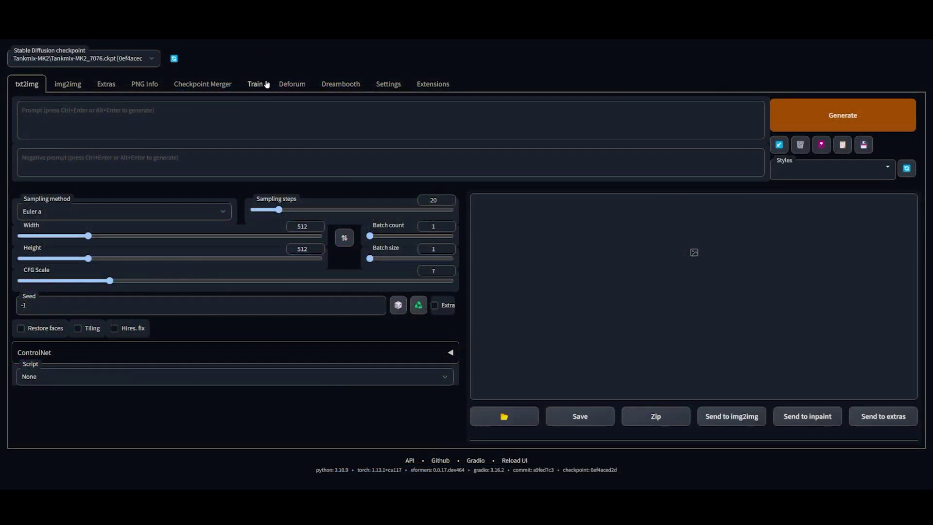
Step: In Train > Preprocess images, set source Cats and destination Cats2, enable BLIP captions, and run
left_click(255, 83)
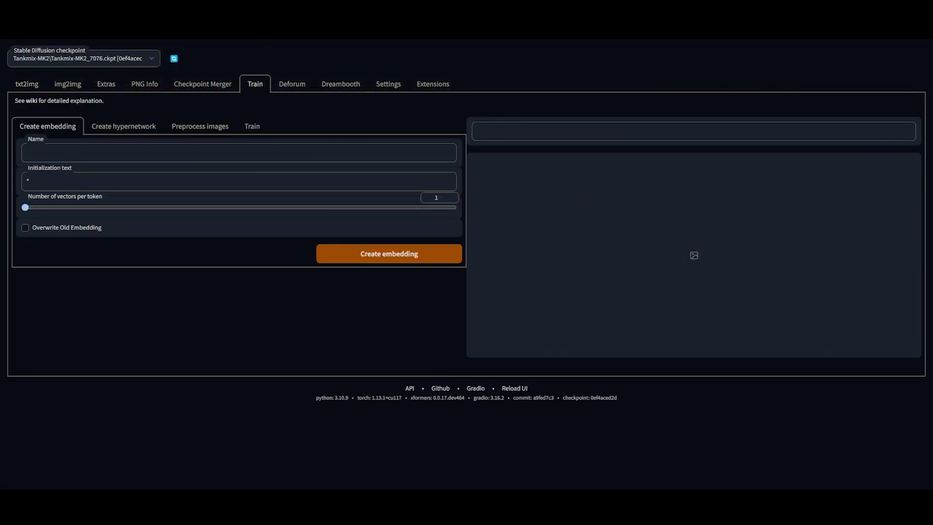
left_click(201, 132)
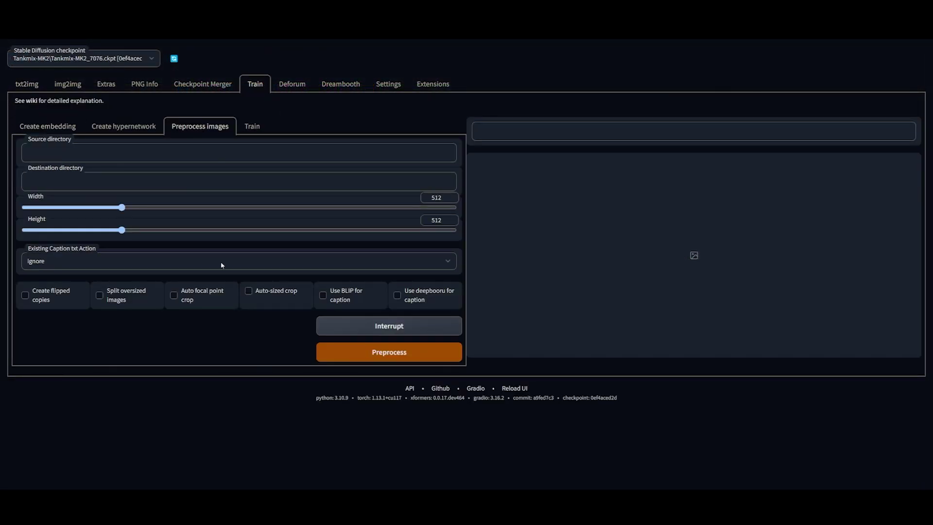
type("G:\\Training Material\\animal1\\Cats")
type("G:\\Training Material\\animal1\\Cats")
type("2")
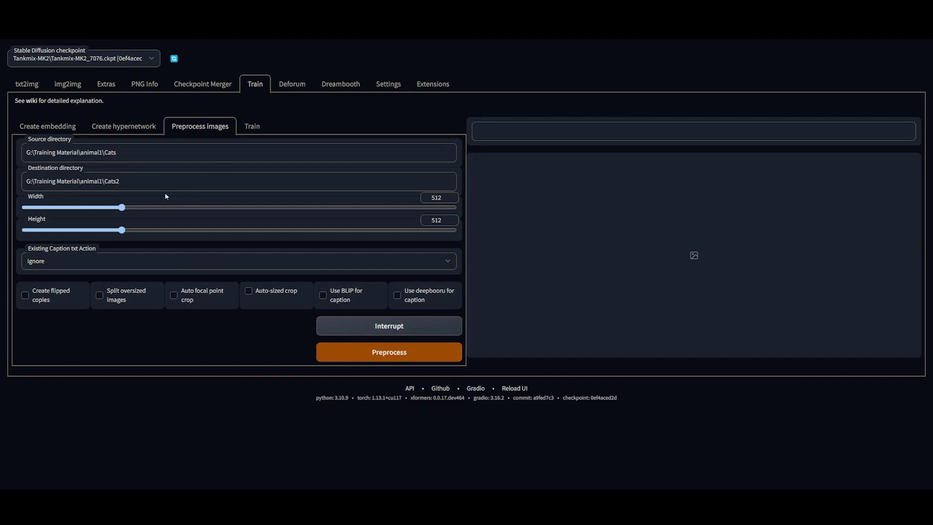
left_click(351, 296)
left_click(372, 359)
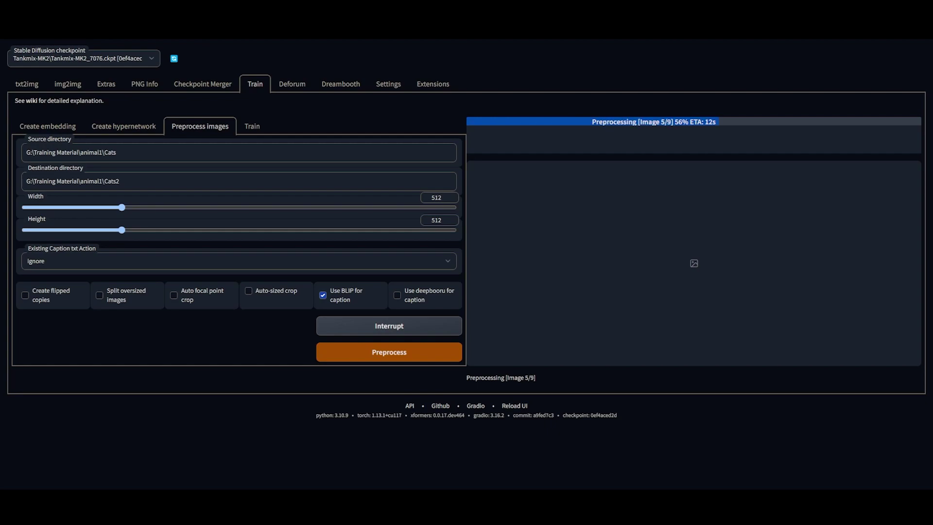
Step: Check the console to confirm the Cats preprocessing finished all 9 images
key("alt+Tab")
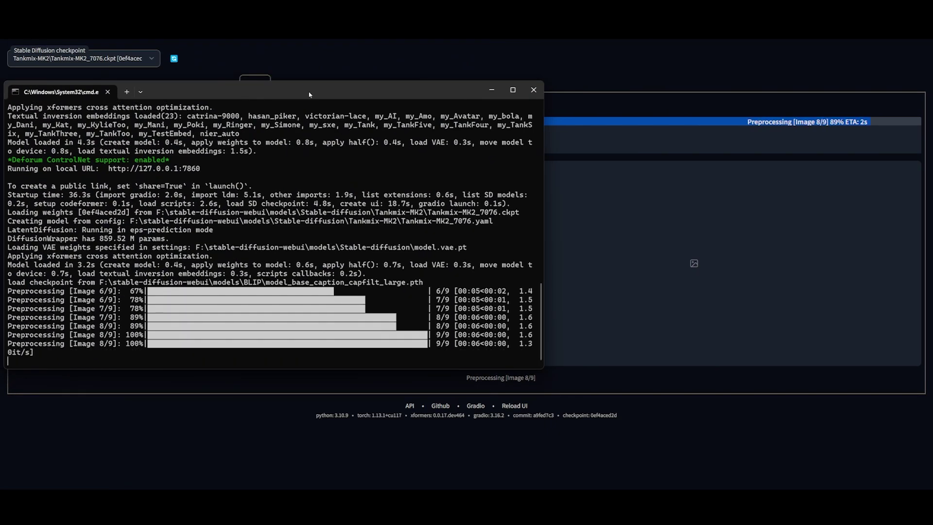
left_click_drag(300, 88, 611, 202)
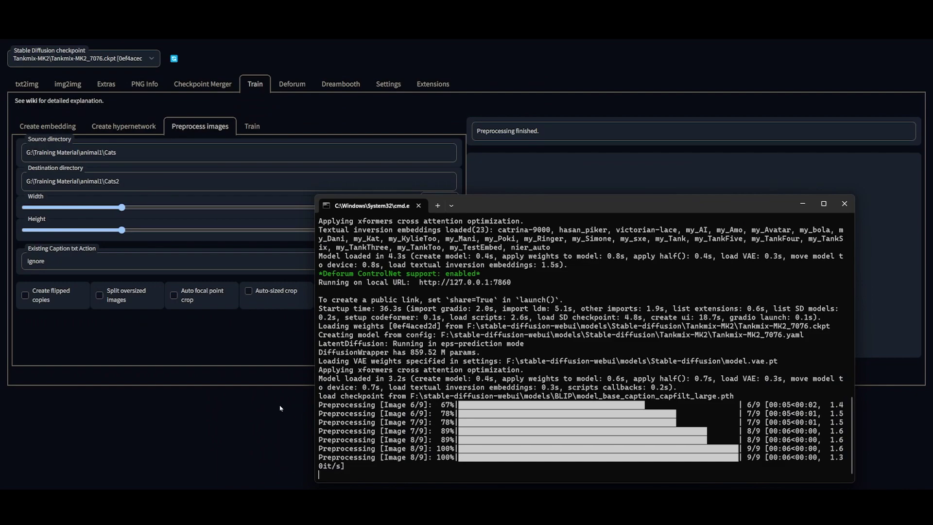
left_click(235, 413)
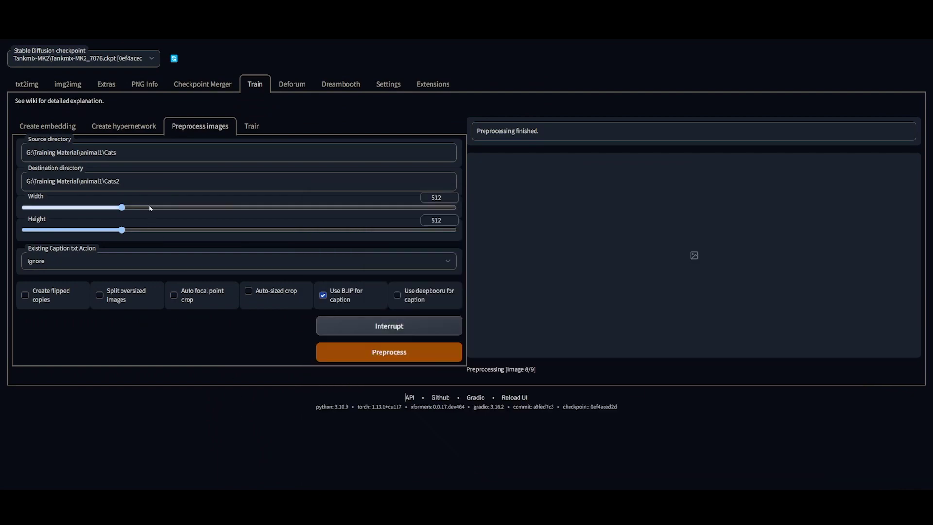
Step: Replace the source and destination with the bunnies and bunnies2 folders and start preprocessing
left_click_drag(117, 152, 26, 152)
type("G:\\Training Material\\animal1\\bunnies")
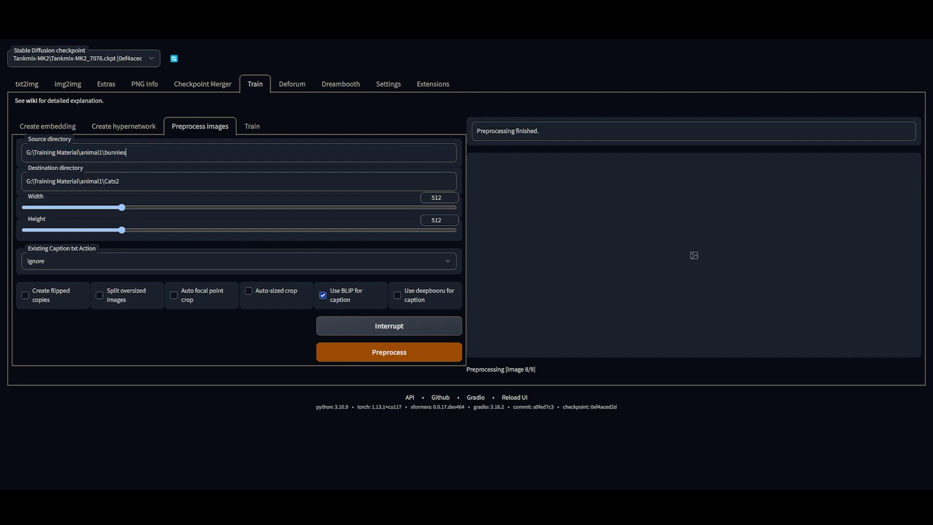
left_click_drag(120, 181, 26, 181)
type("G:\\Training Material\\animal1\\bunnies")
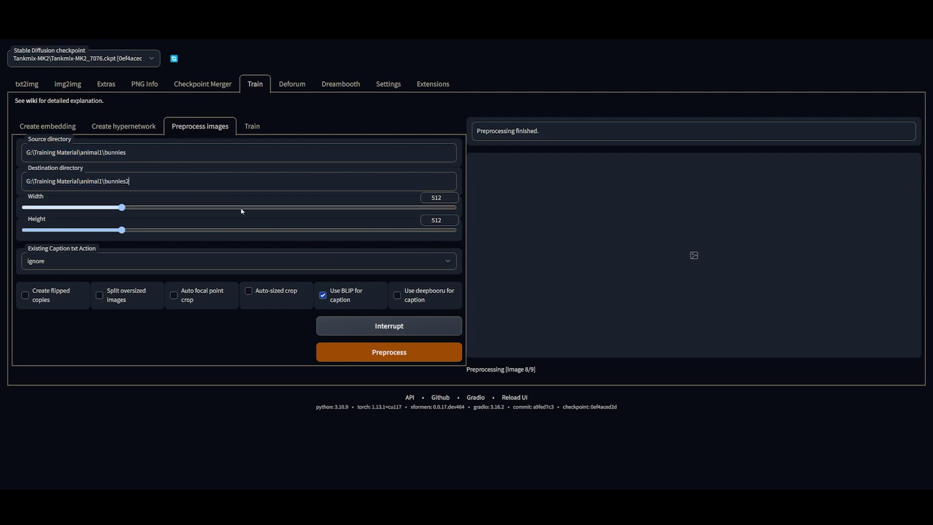
left_click(369, 352)
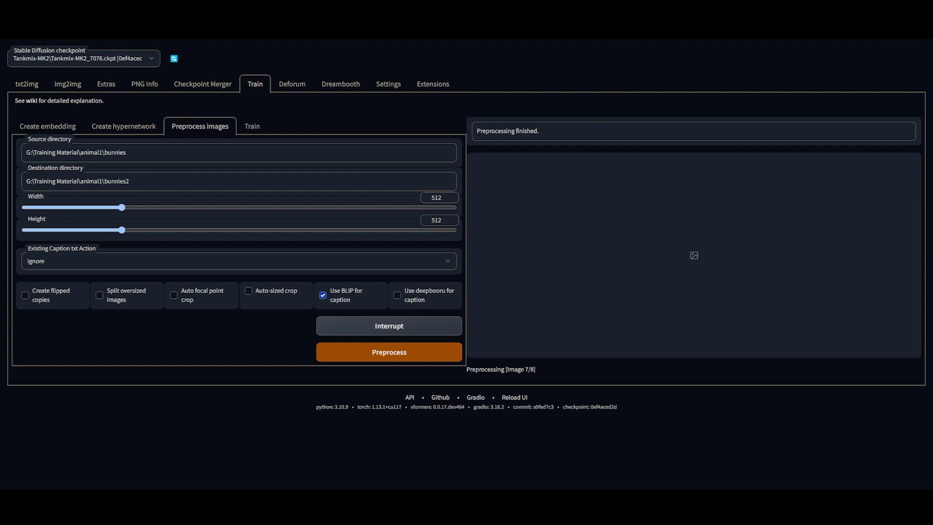
Step: Preview the rabbit captions of the bunnies2 images, then go back to the parent training folder
key("alt+Tab")
left_click_drag(470, 100, 512, 133)
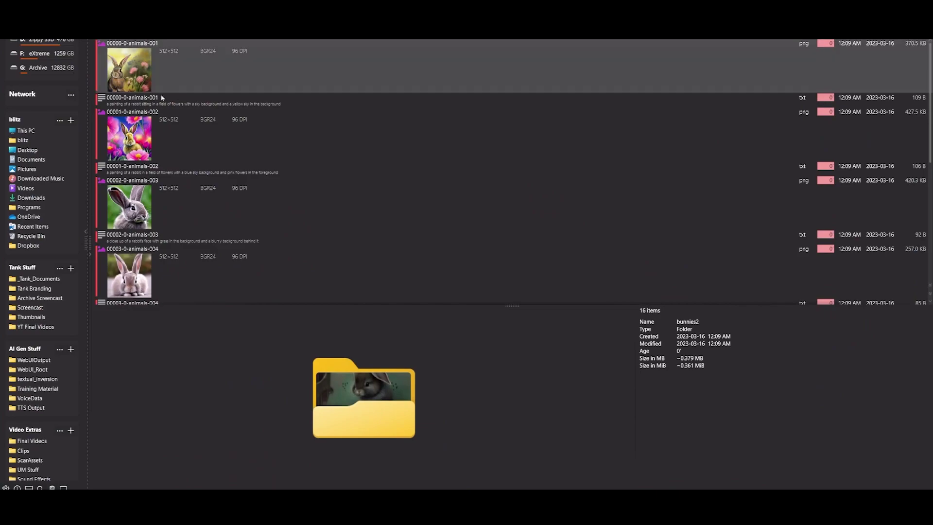
left_click(340, 100)
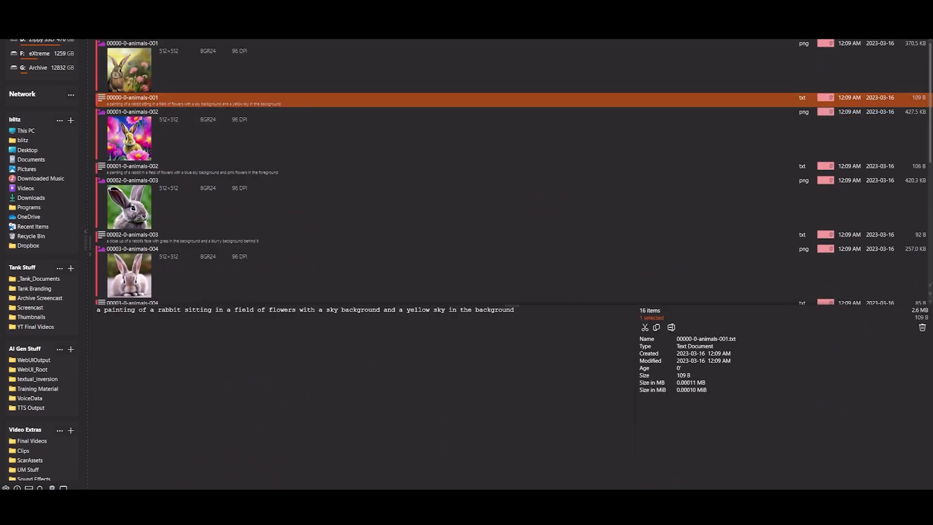
double_click(169, 309)
left_click(191, 168)
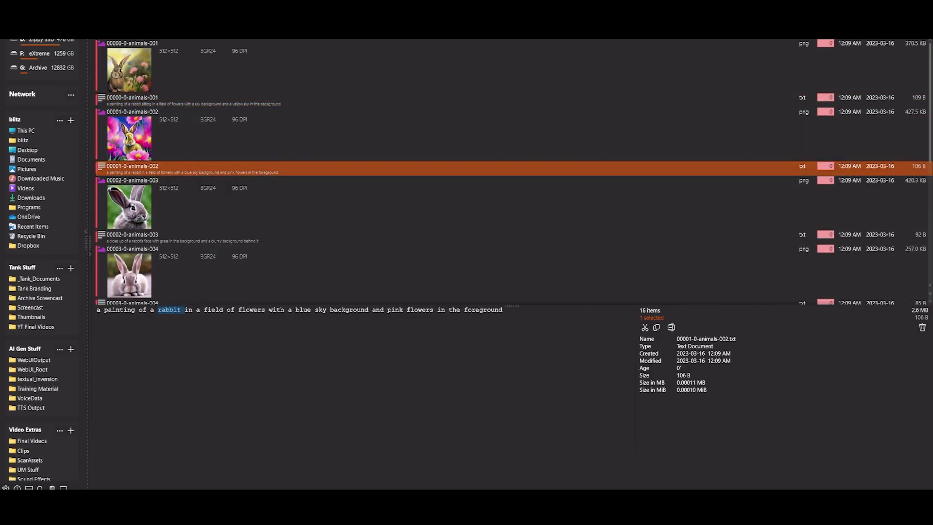
left_click(234, 238)
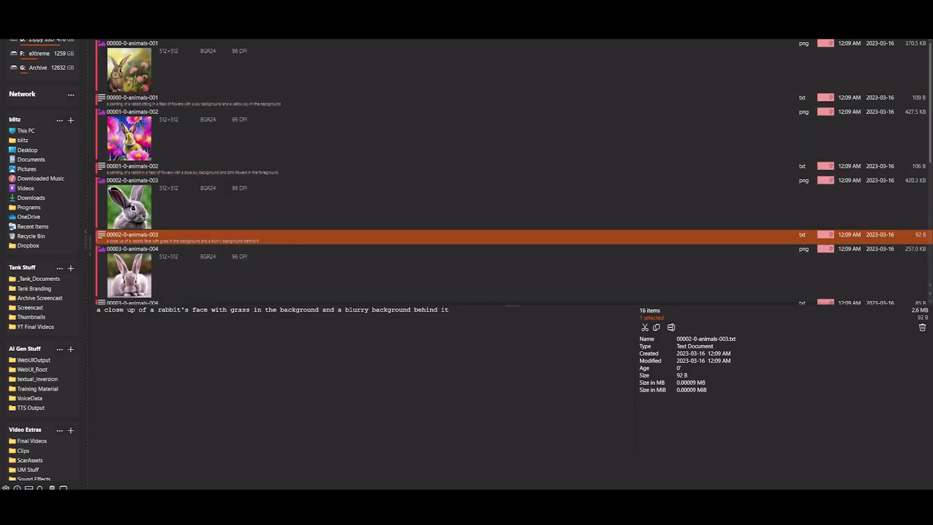
double_click(174, 310)
scroll(348, 223, "down", 5)
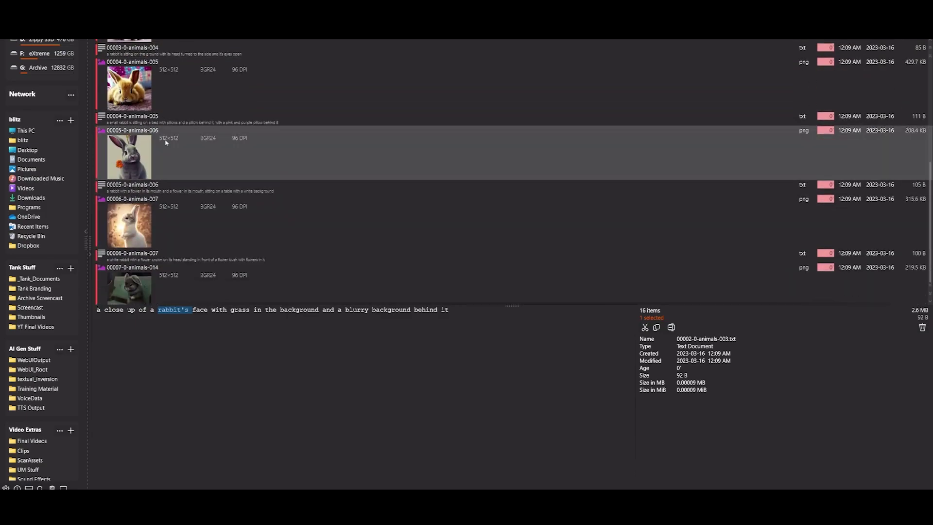
left_click(173, 122)
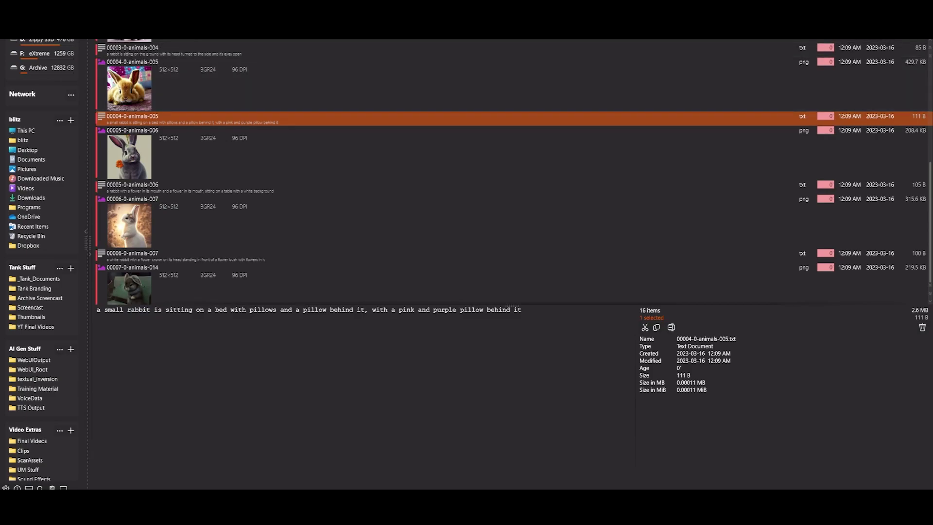
key("BackSpace")
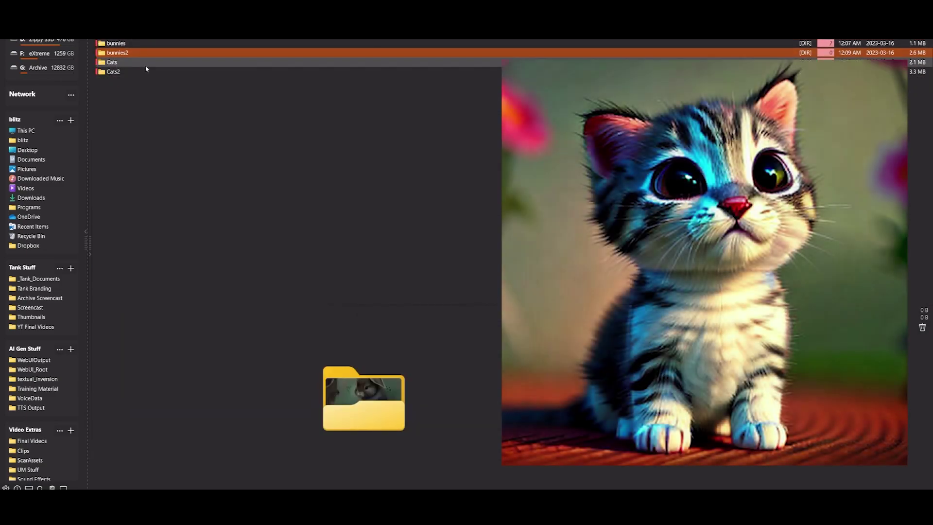
Step: Open Cats2 and read the BLIP captions of the first three cat images
double_click(148, 72)
left_click(185, 101)
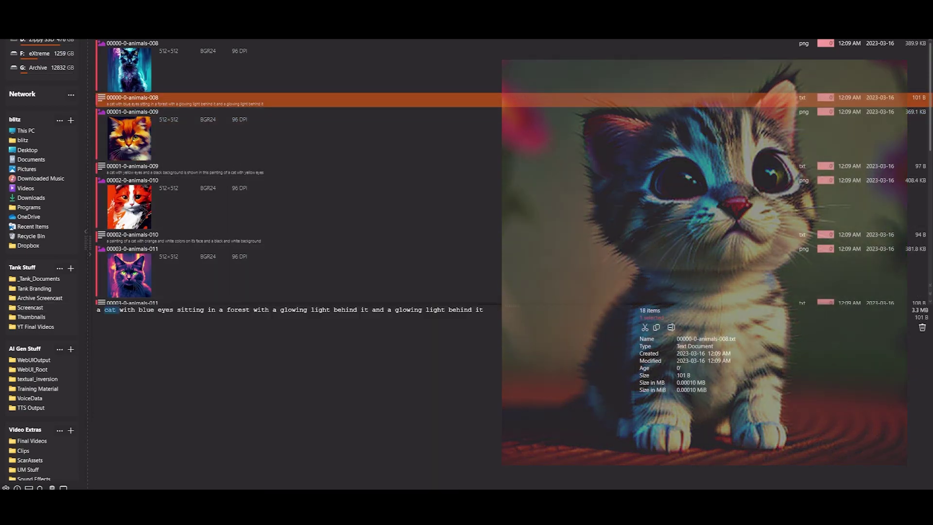
left_click(225, 172)
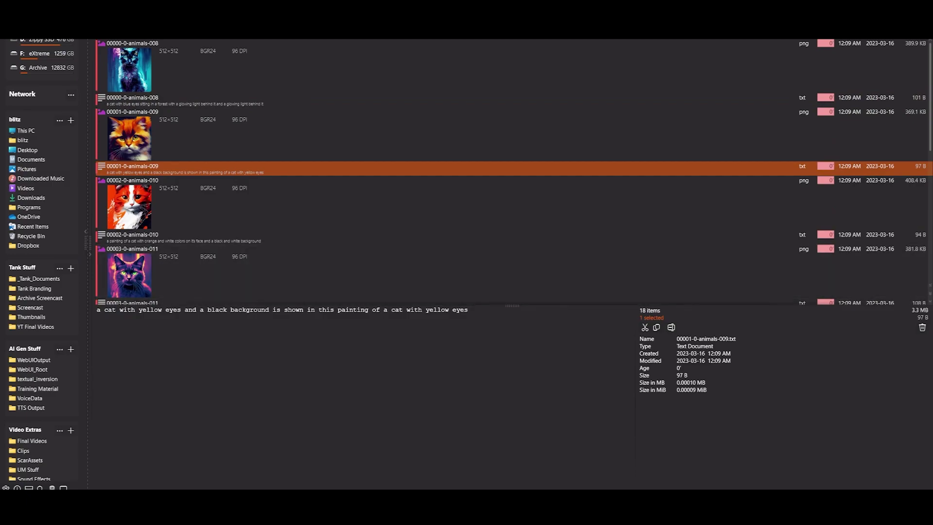
double_click(386, 309)
left_click(189, 239)
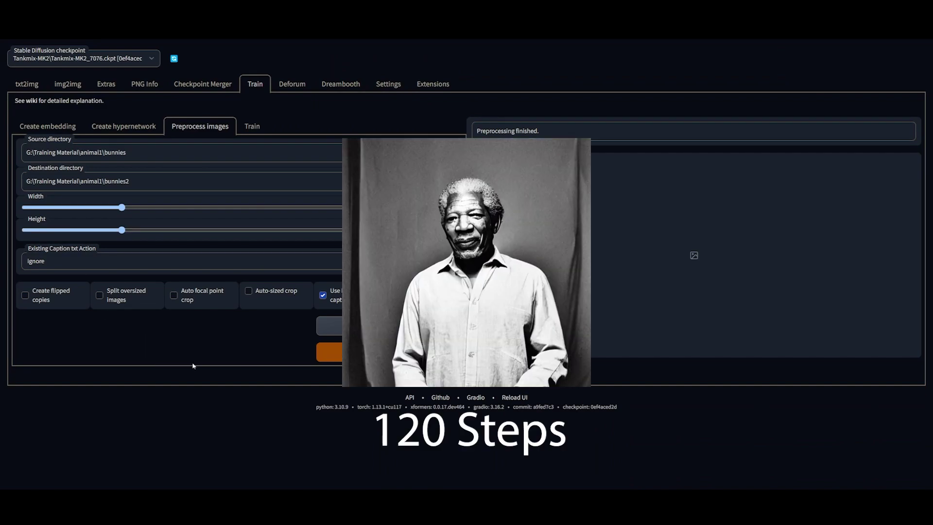
Step: In Dreambooth's Create tab, make a 512x model named animalMix from the Tankmix-MK2_7076 checkpoint
left_click(342, 83)
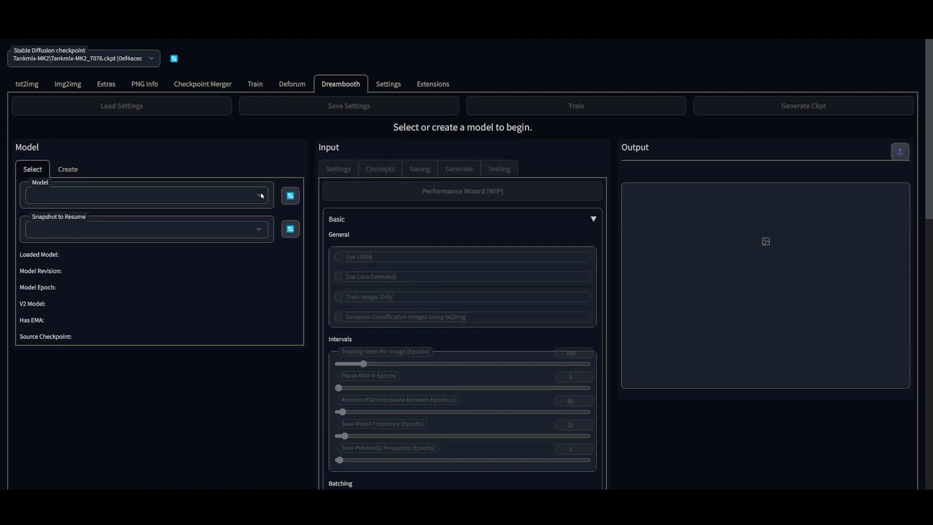
left_click(252, 191)
left_click(252, 191)
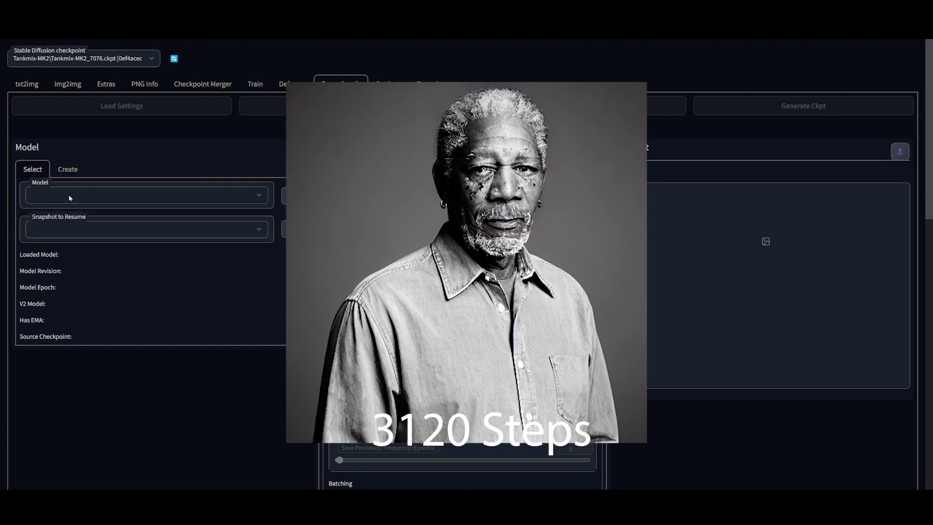
left_click(66, 170)
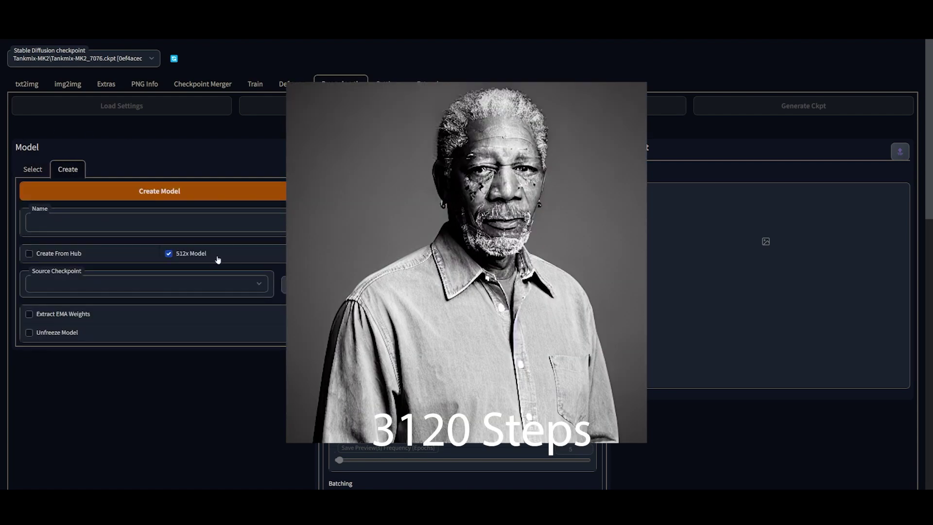
type("ani")
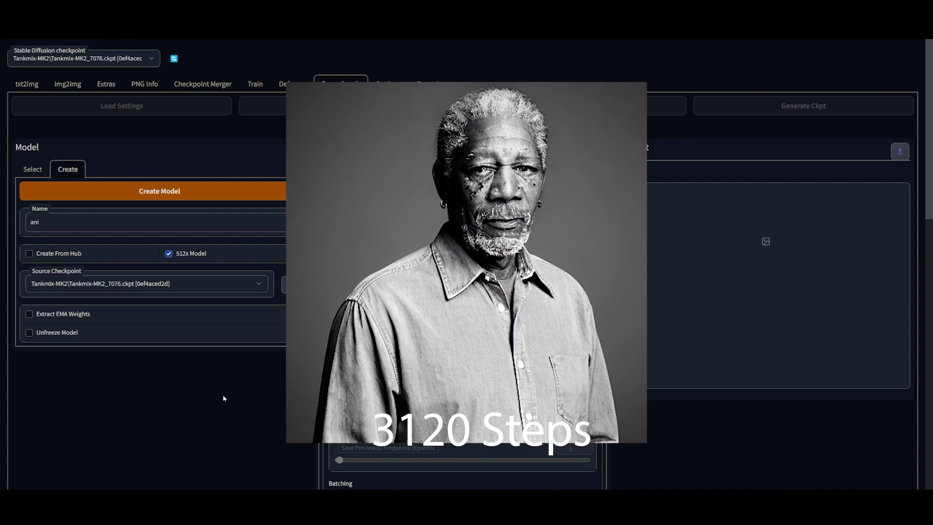
type("malMix")
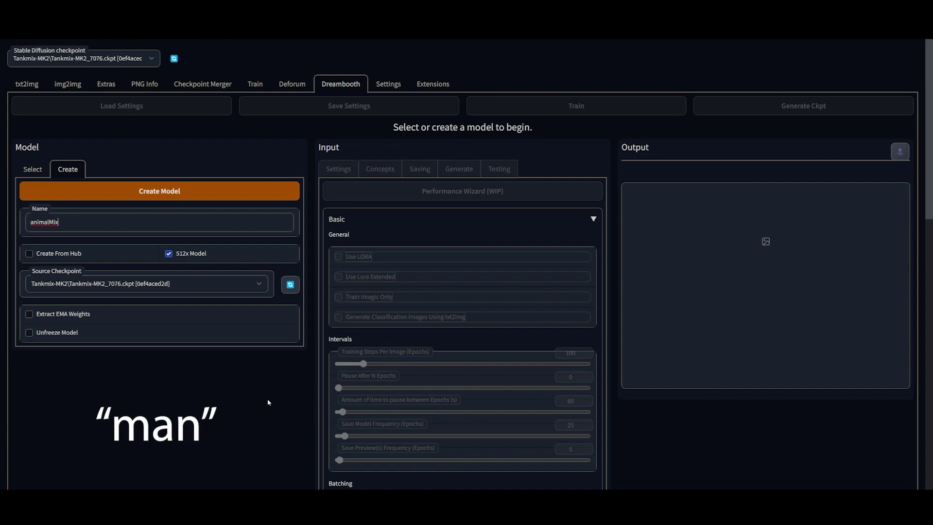
left_click(221, 191)
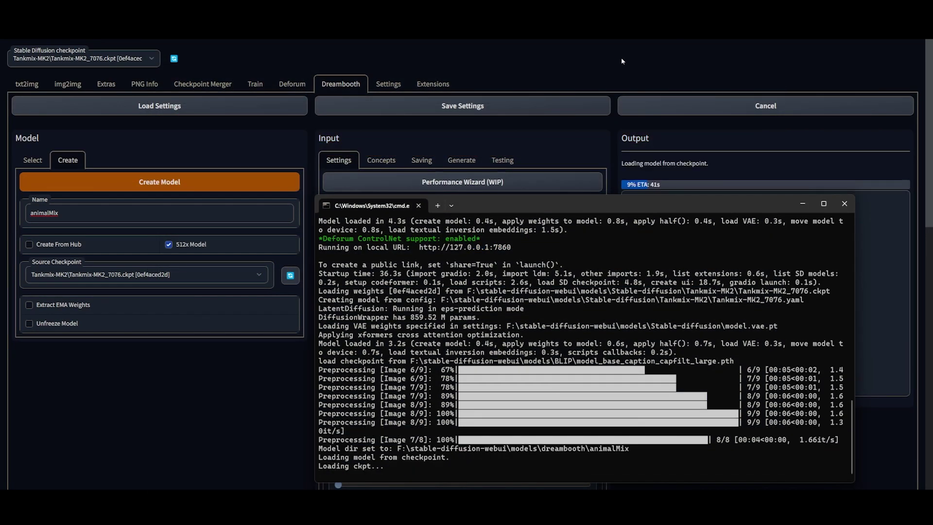
Step: Move the console aside and watch the animalMix checkpoint extraction complete
left_click_drag(586, 202, 343, 83)
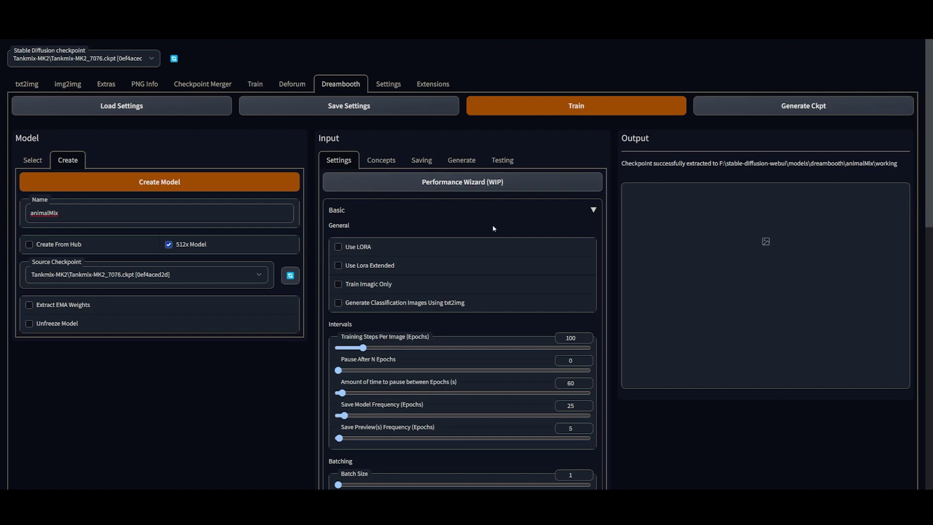
Step: Run the Performance Wizard to calculate training settings for 12GB of VRAM
left_click(511, 185)
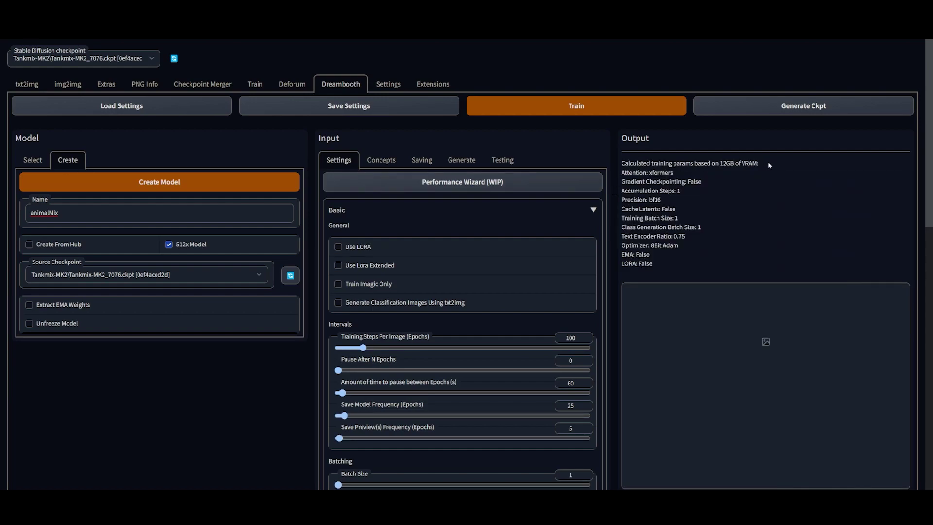
left_click_drag(716, 164, 759, 164)
key("alt+Tab")
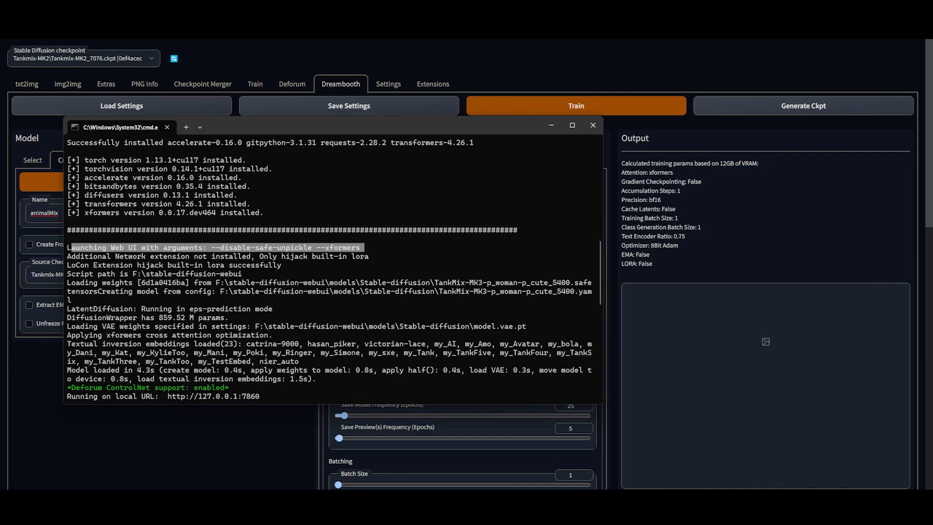
Step: Confirm --xformers is in webui-user.bat's COMMANDLINE_ARGS, then close the file
key("alt+Tab")
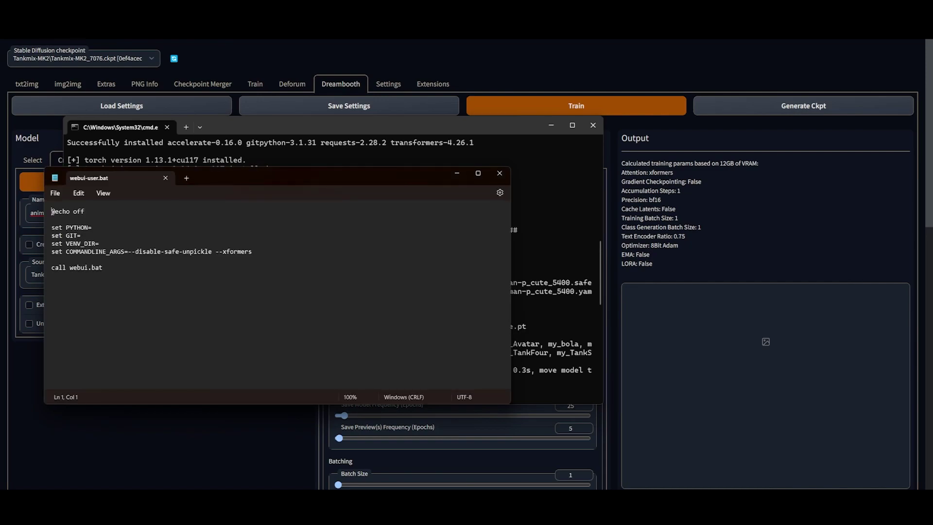
left_click_drag(293, 178, 544, 231)
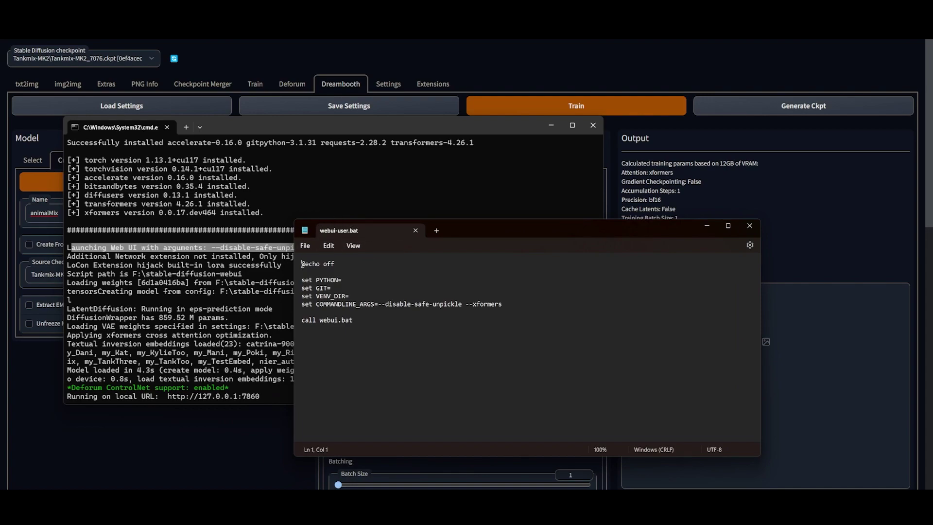
left_click_drag(378, 305, 503, 304)
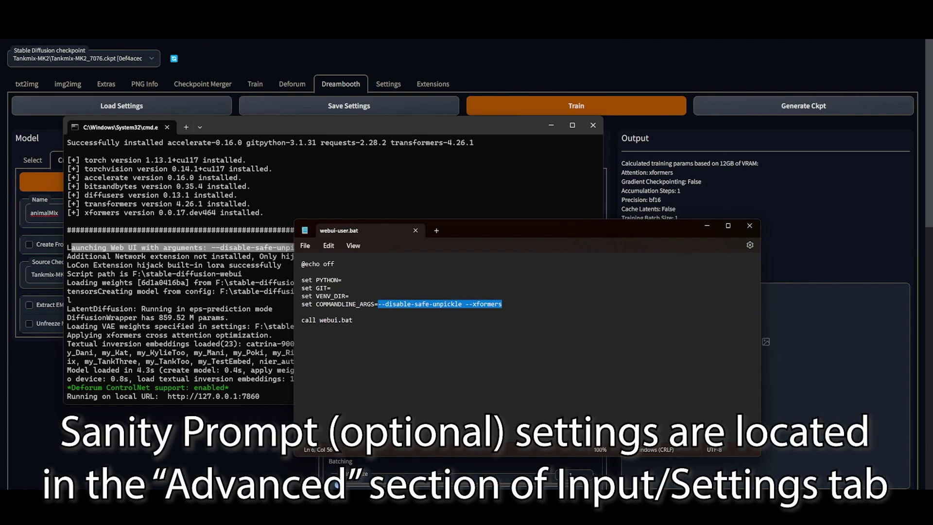
left_click(302, 312)
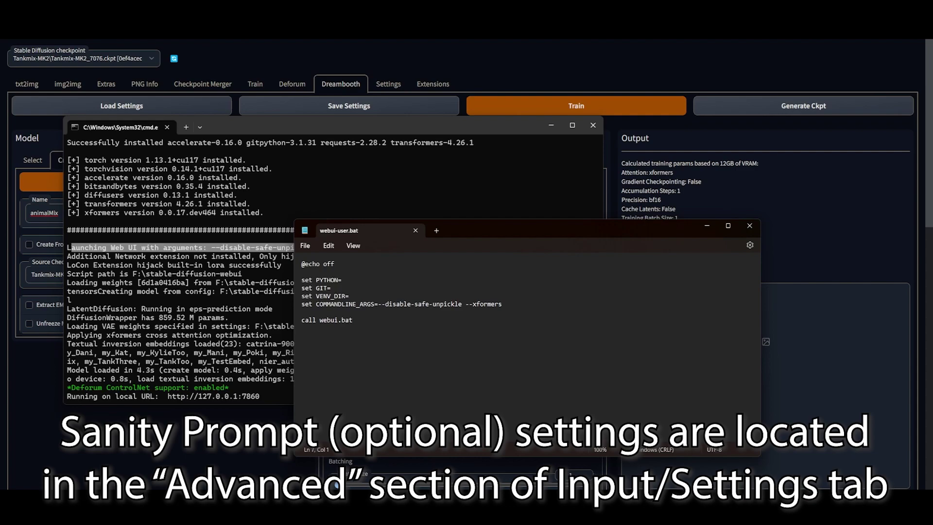
left_click(746, 229)
left_click(495, 254)
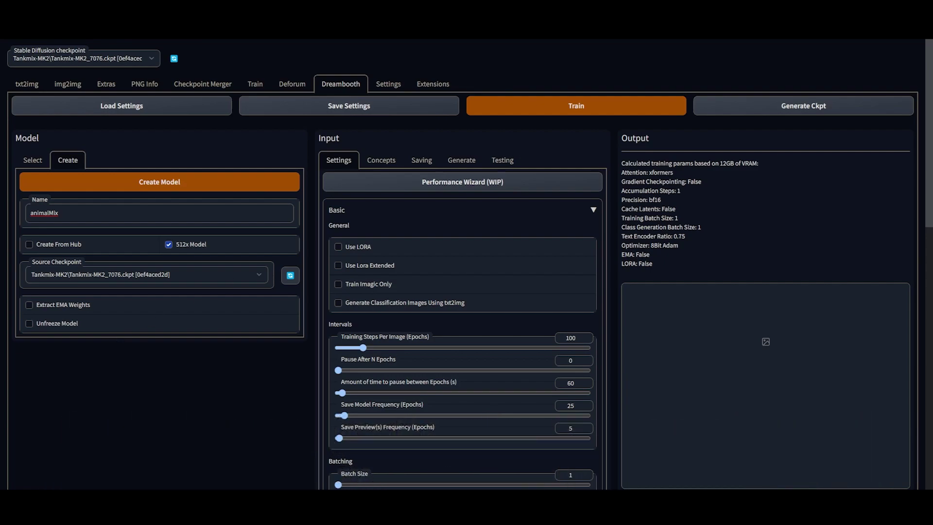
Step: Review the Advanced training settings, keeping Memory Attention set to xformers
left_click_drag(650, 173, 674, 173)
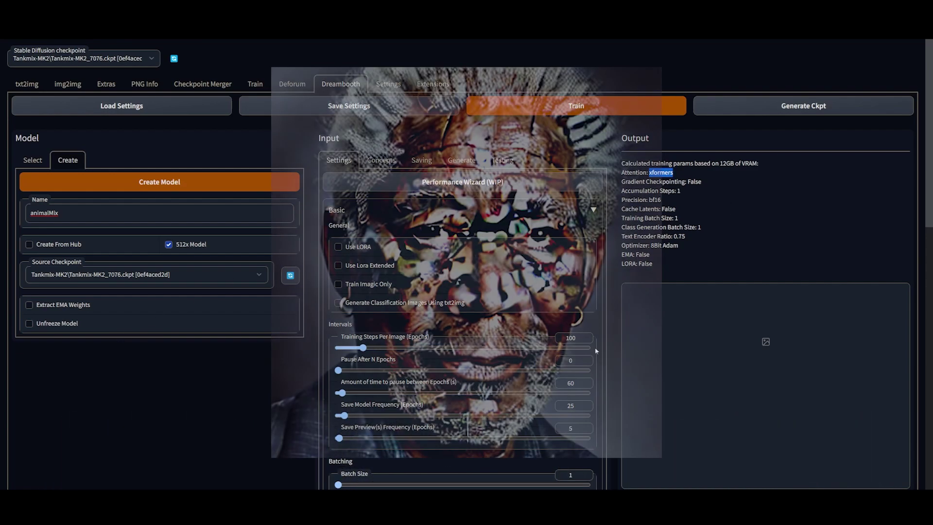
scroll(595, 347, "down", 10)
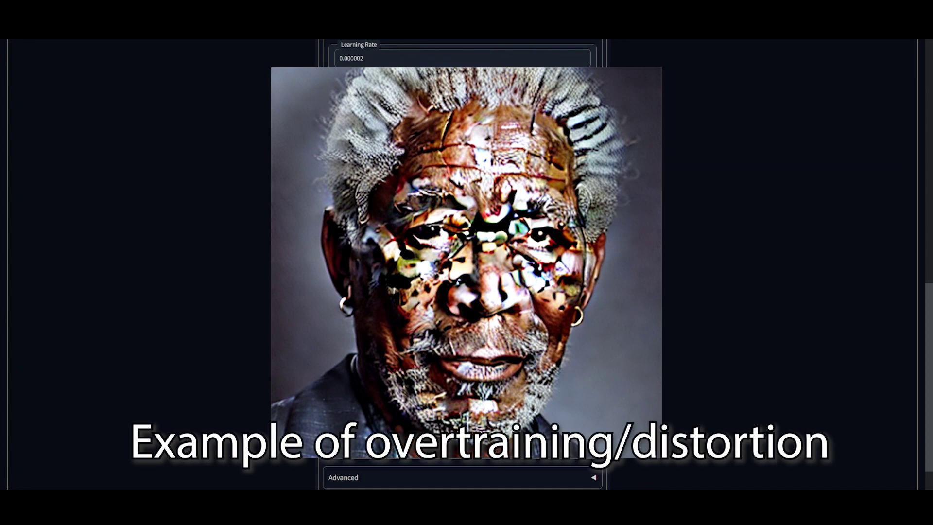
scroll(463, 263, "down", 5)
scroll(463, 263, "up", 3)
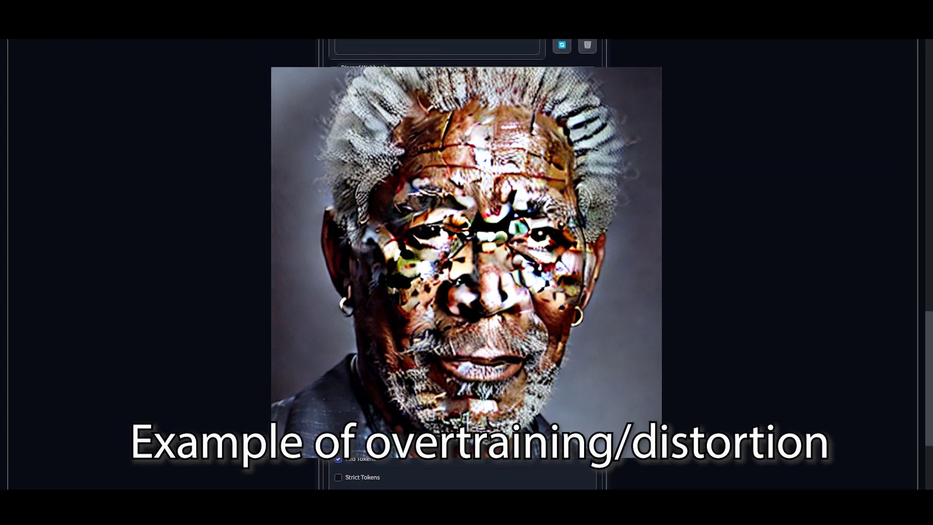
left_click(491, 282)
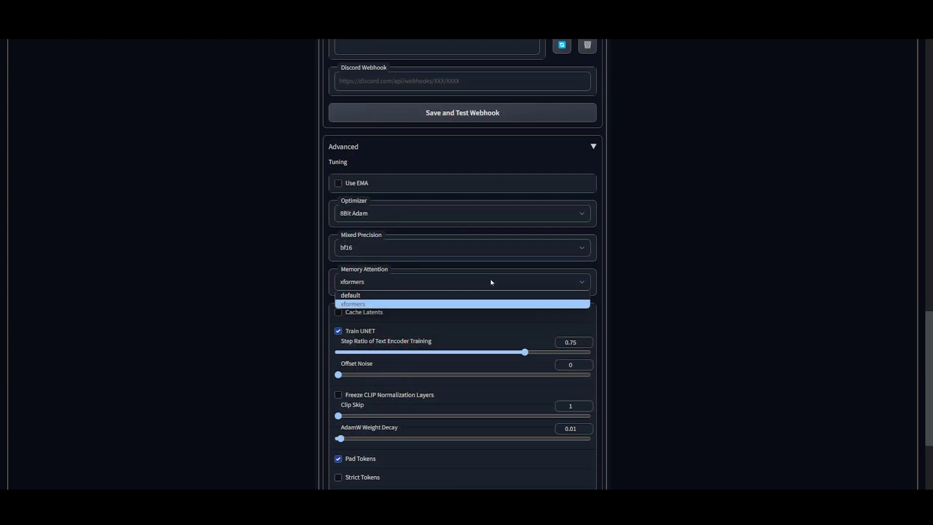
left_click(491, 282)
scroll(627, 330, "down", 3)
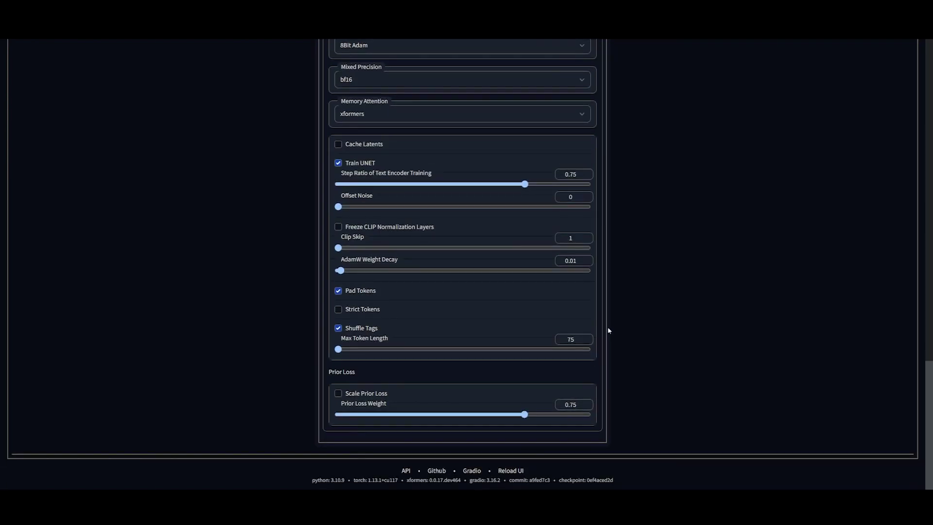
scroll(608, 330, "up", 5)
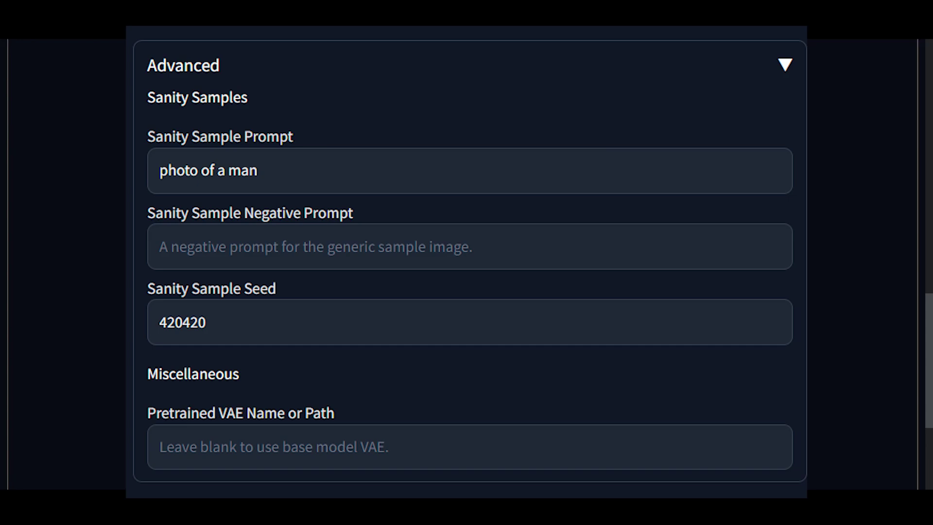
scroll(597, 318, "up", 6)
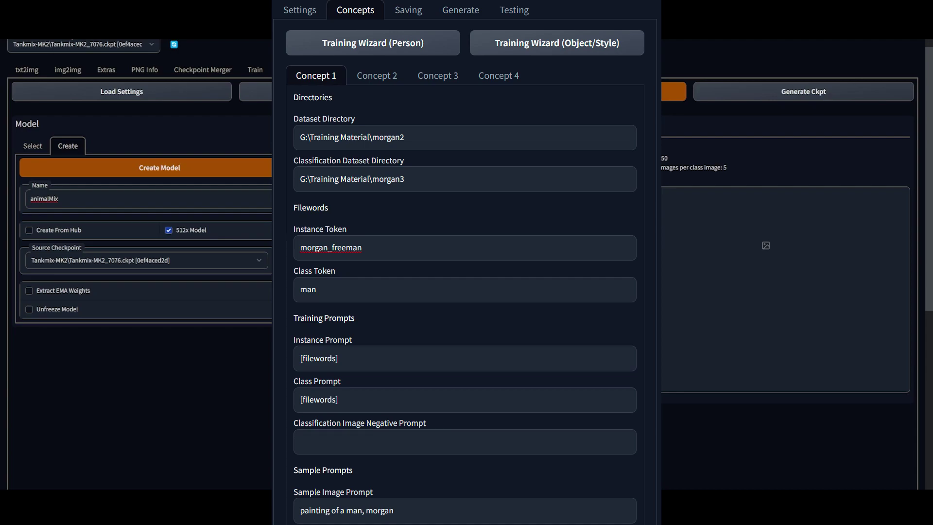
Step: Scroll through Concept 2 to review the Cats2 dataset, Cats3 class folder and t_kitty/cat tokens
scroll(797, 262, "down", 5)
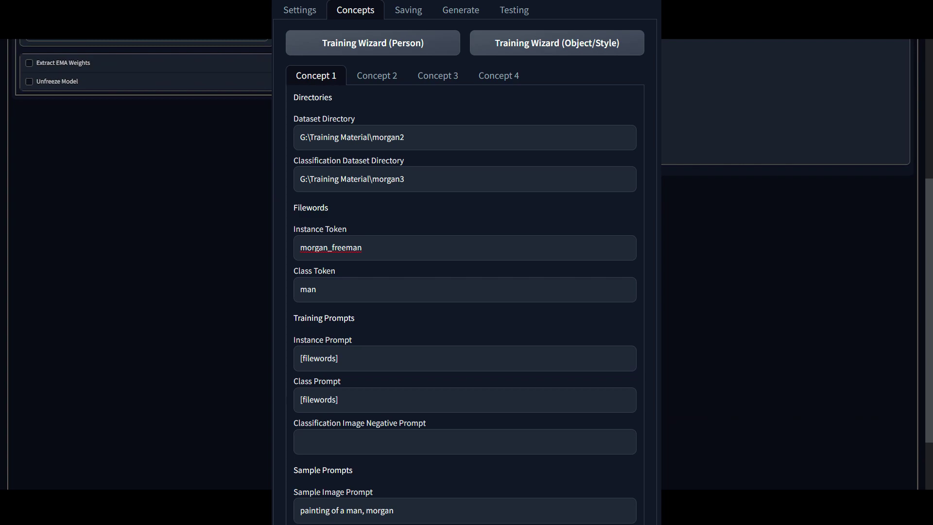
scroll(797, 263, "down", 2)
scroll(797, 263, "up", 5)
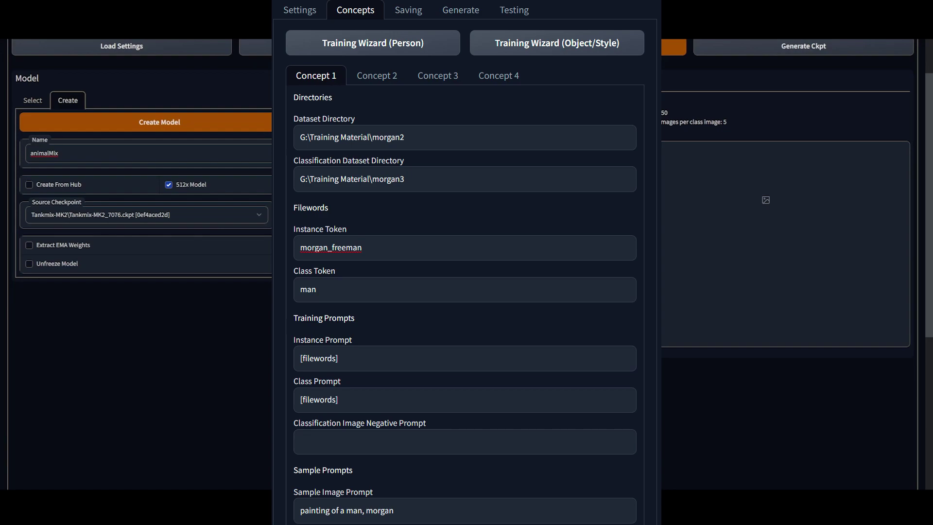
scroll(787, 263, "down", 3)
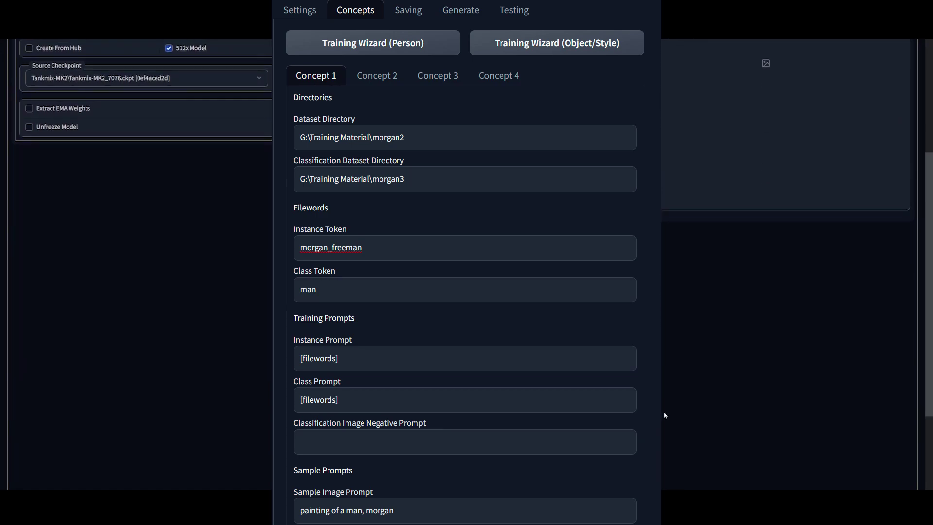
scroll(666, 415, "up", 1)
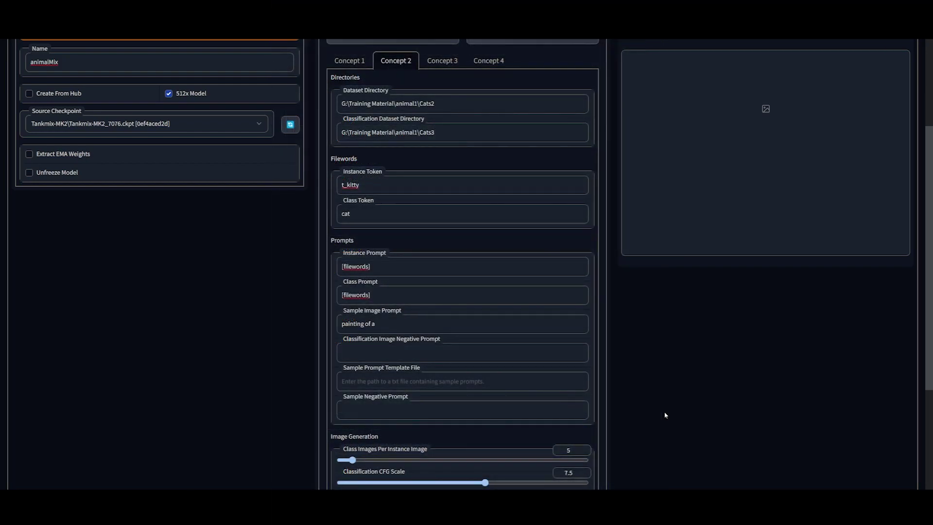
Step: Append 'cat, t_kitty' to Concept 2's sample prompt after 'painting of a '
type("cat, t_kitty")
scroll(599, 370, "down", 3)
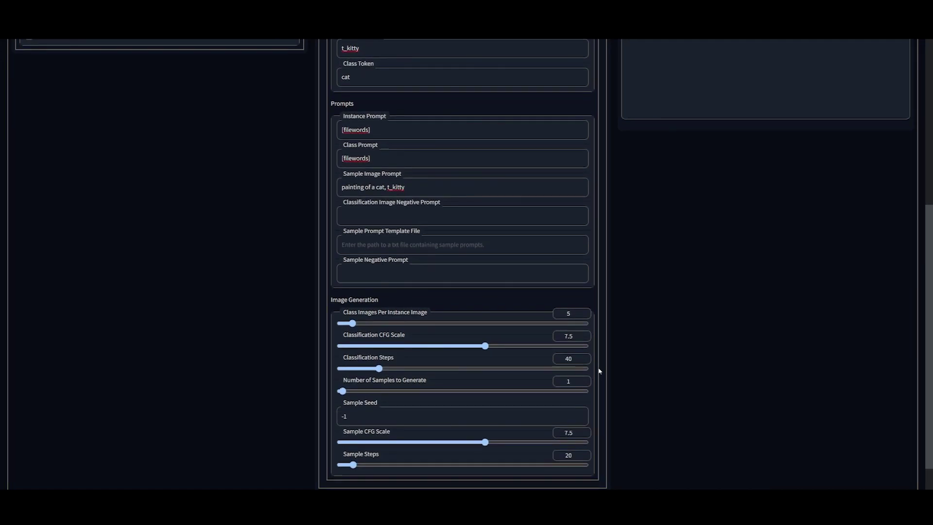
scroll(599, 369, "up", 4)
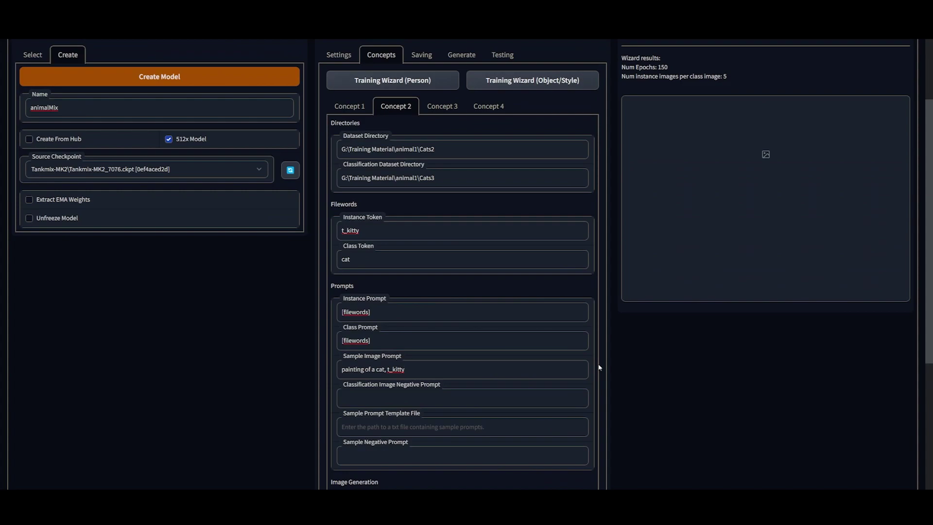
scroll(599, 368, "up", 2)
scroll(599, 368, "up", 1)
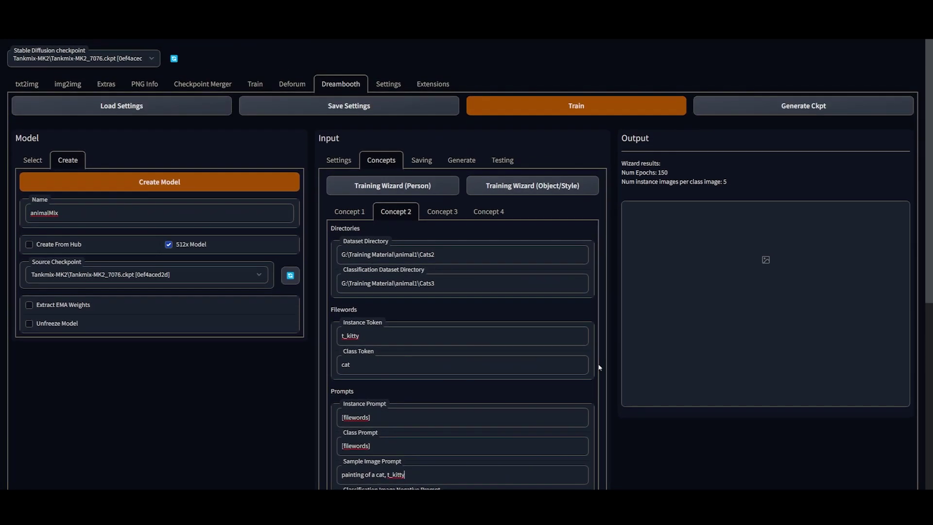
scroll(599, 368, "down", 6)
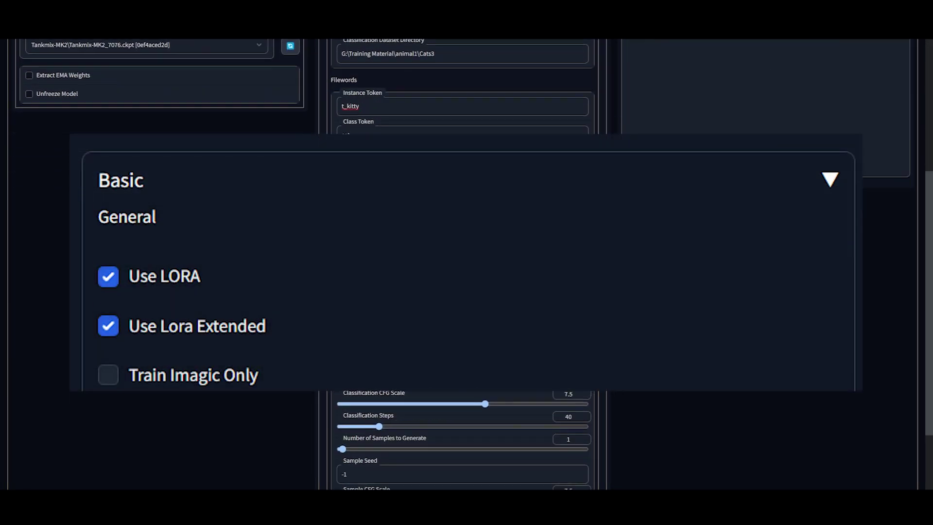
Step: Generate txt2img tests from the copied cat prompt and 'painting of a rabbit, t_bunny', then enlarge the rabbit
scroll(600, 368, "up", 2)
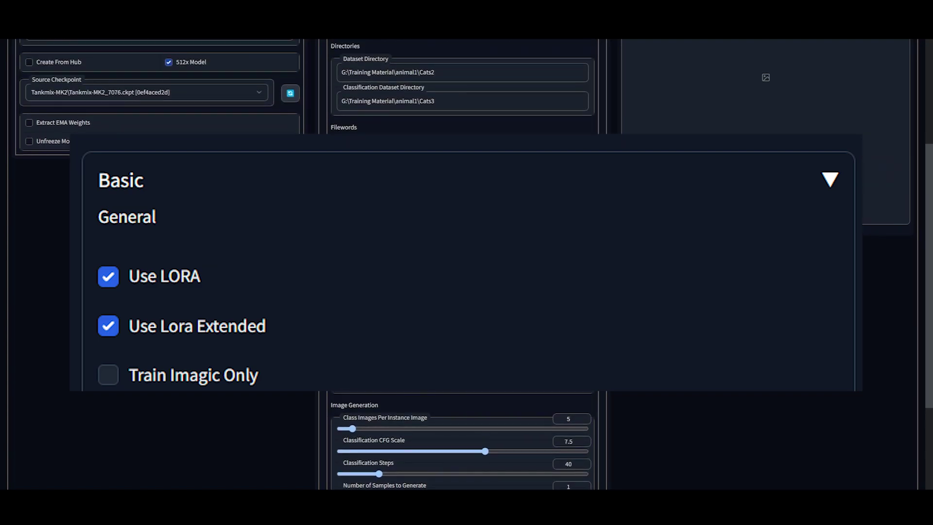
right_click(343, 291)
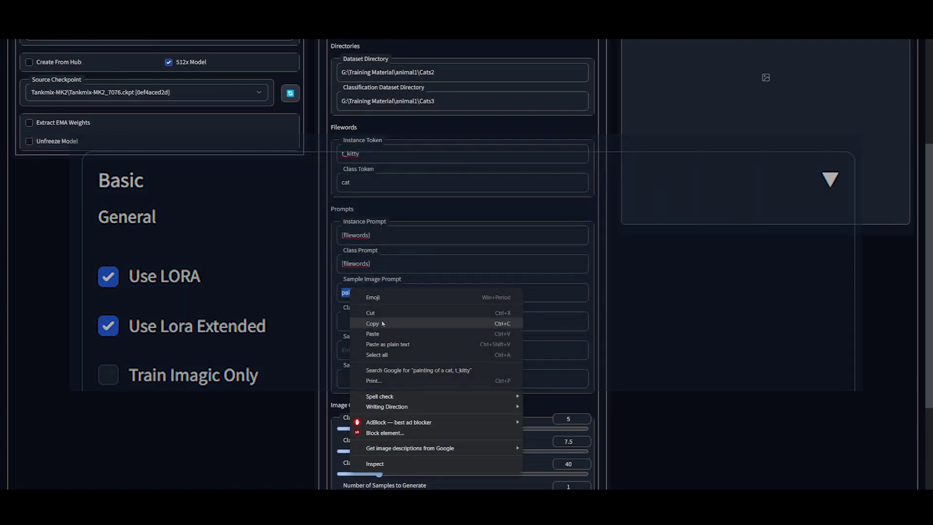
left_click(375, 355)
key("ctrl+c")
scroll(292, 298, "up", 4)
left_click(29, 85)
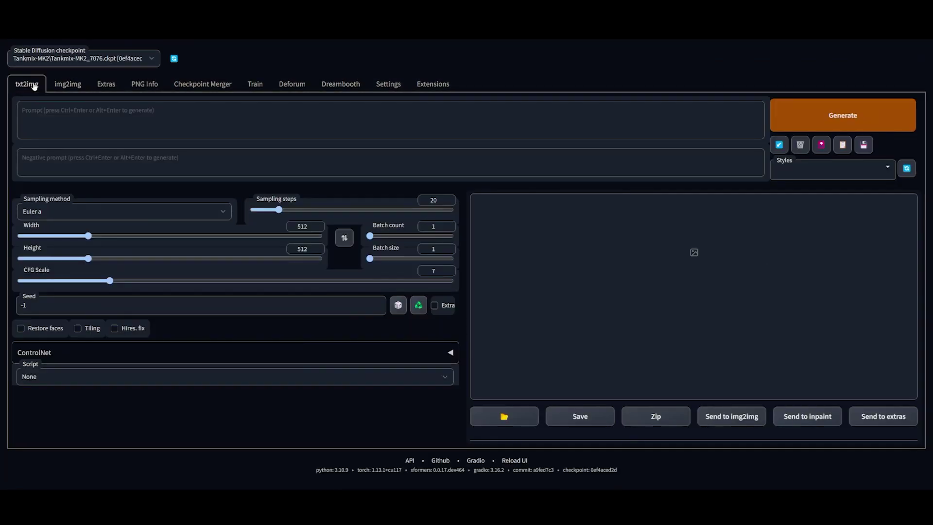
key("ctrl+v")
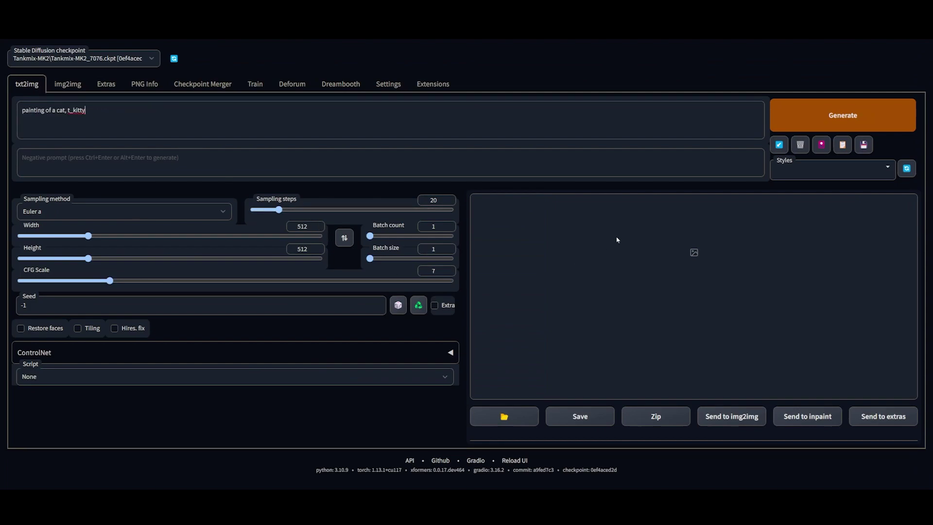
key("ctrl+Return")
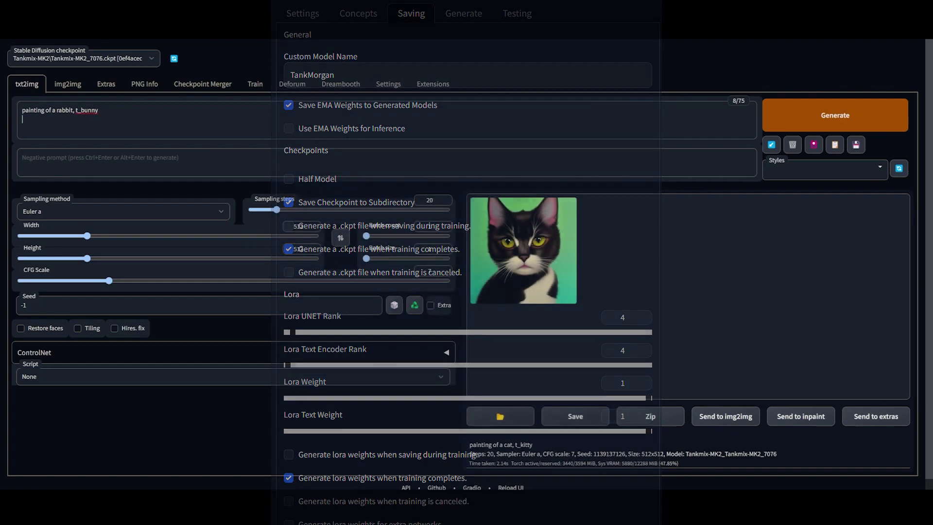
left_click(778, 113)
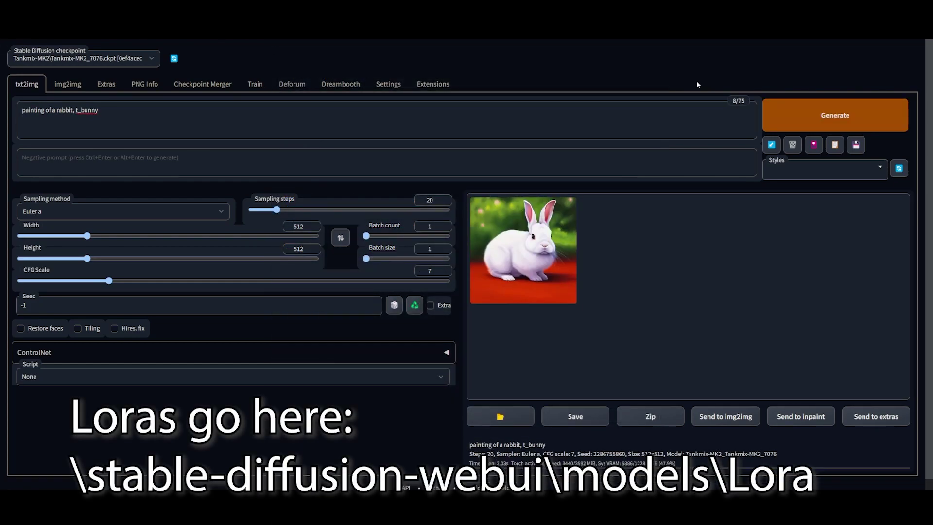
left_click(524, 250)
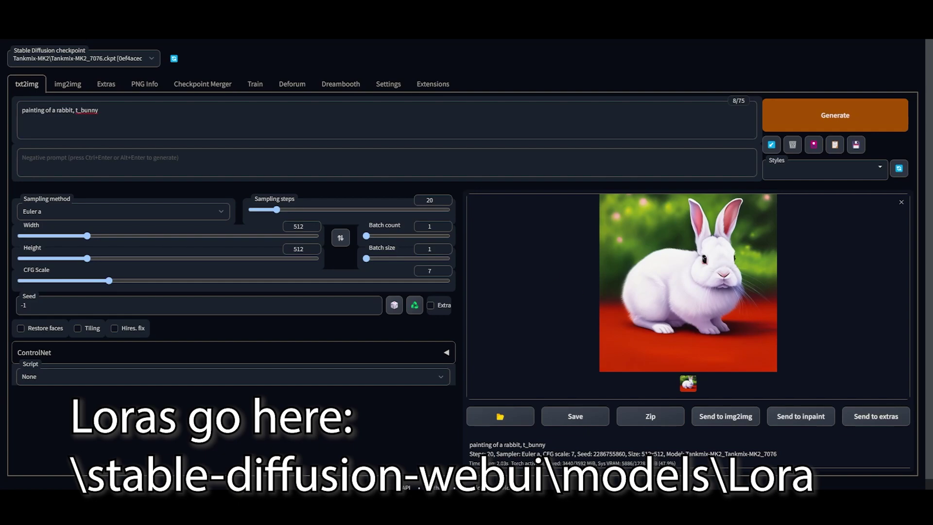
Step: Go back to Dreambooth and show the animalMix model's Saving options
left_click(341, 83)
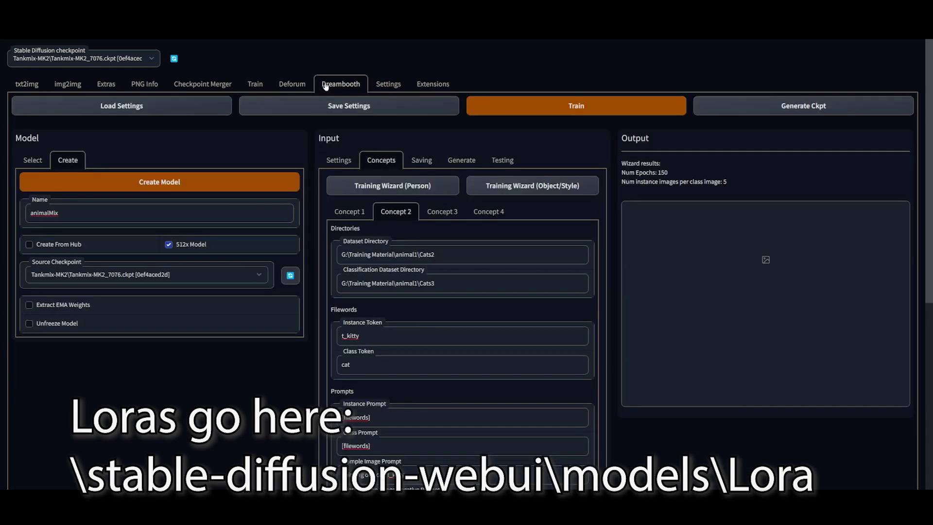
scroll(629, 275, "down", 7)
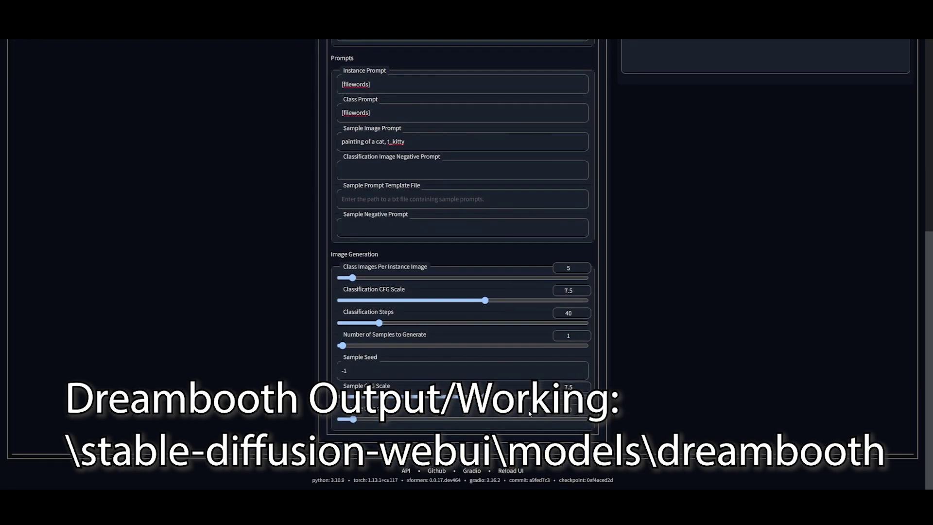
scroll(509, 253, "up", 6)
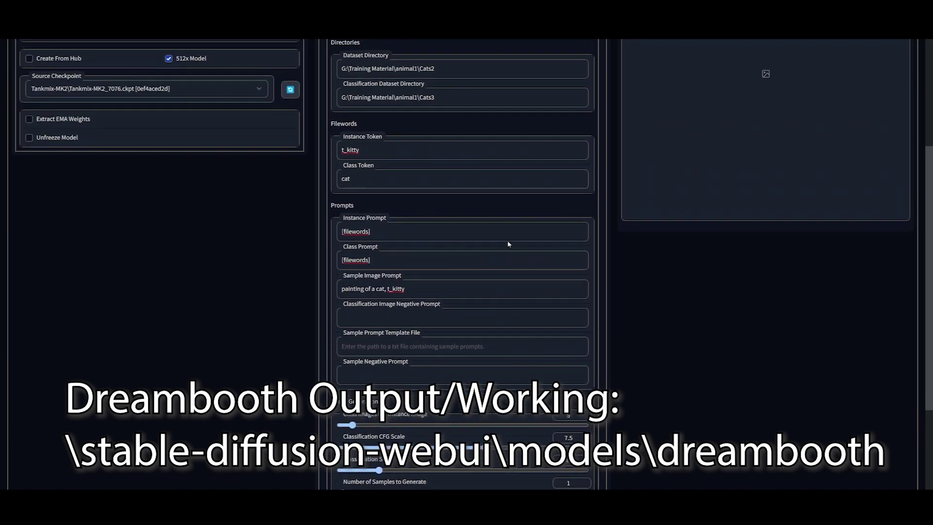
scroll(509, 244, "up", 1)
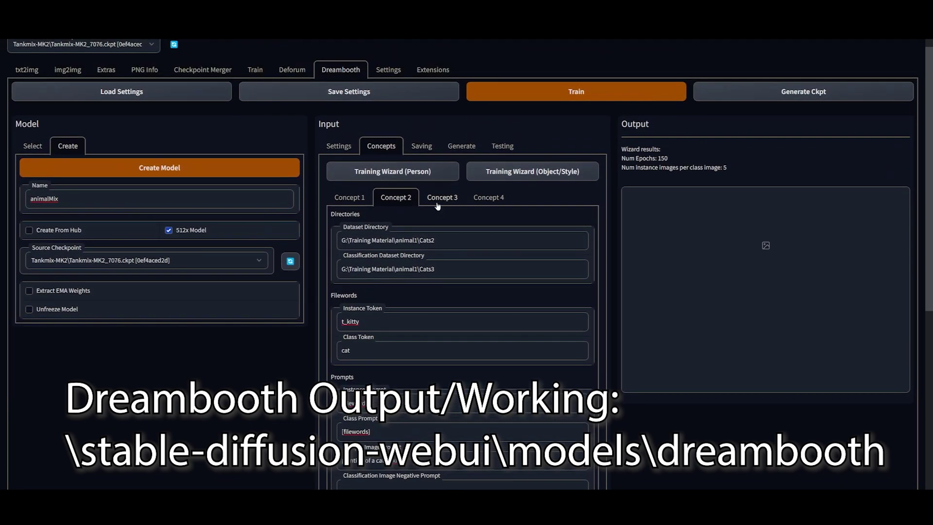
left_click(413, 145)
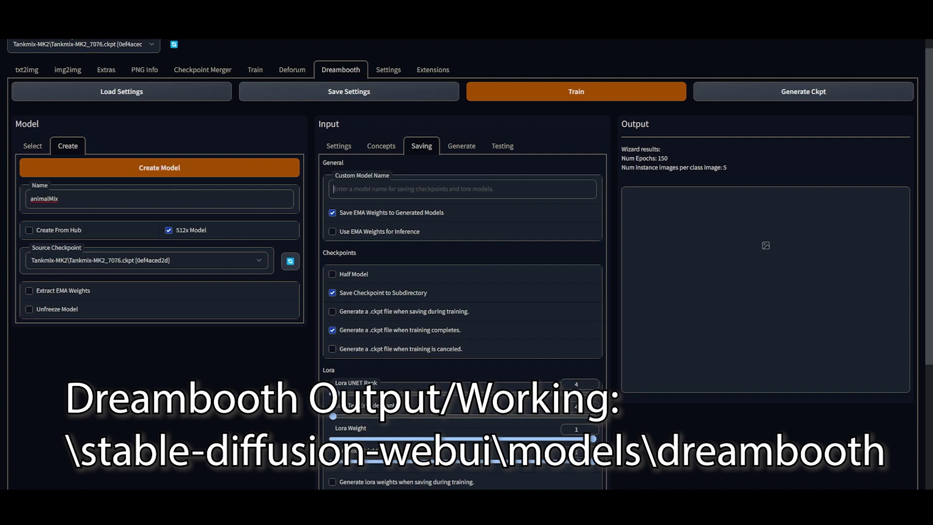
Step: Enter 'animalLora_' as the Custom Model Name for saved checkpoints and Lora weights
type("an")
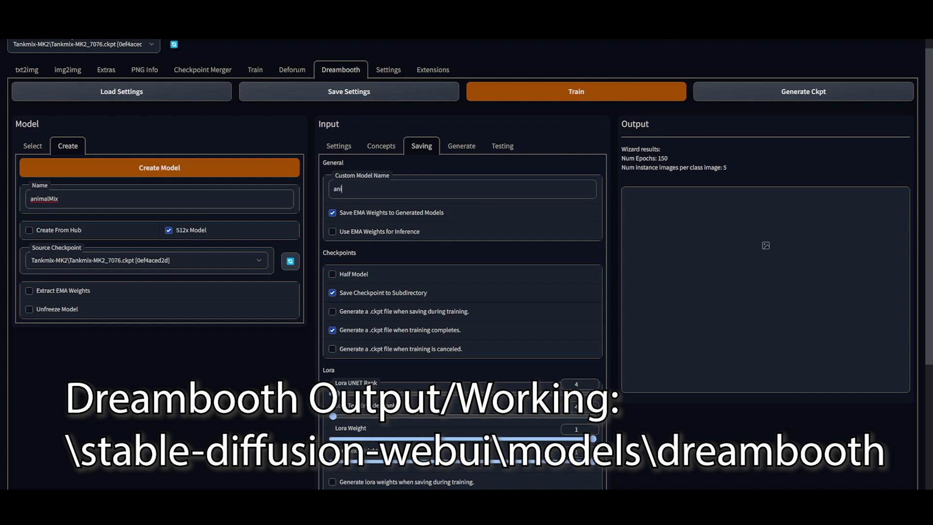
type("imalLora")
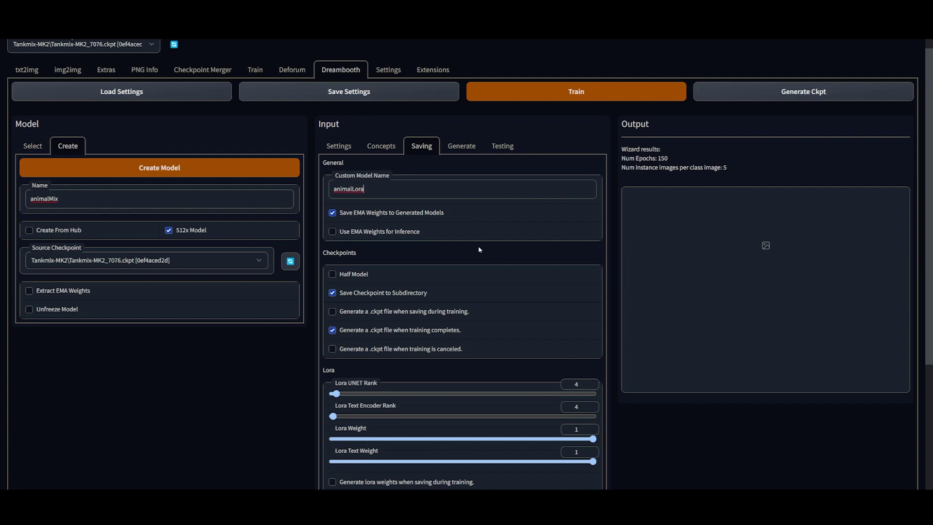
type("_")
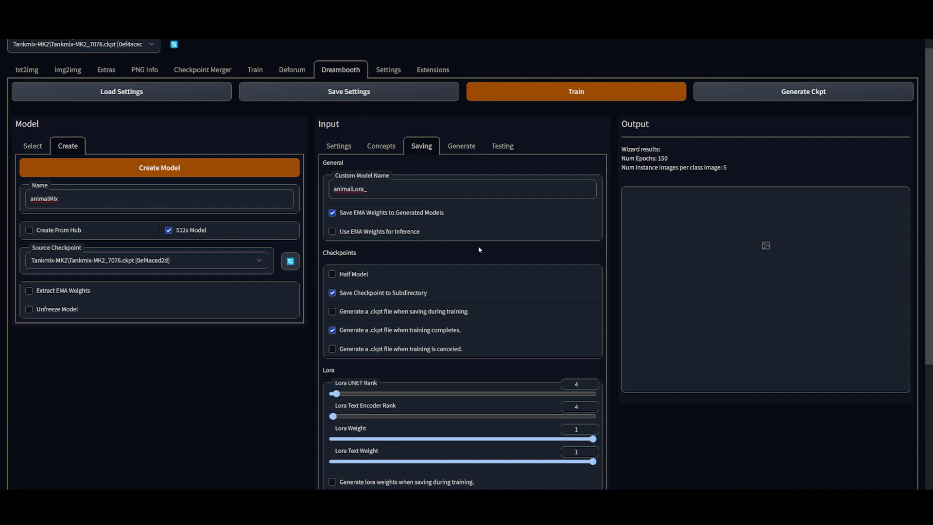